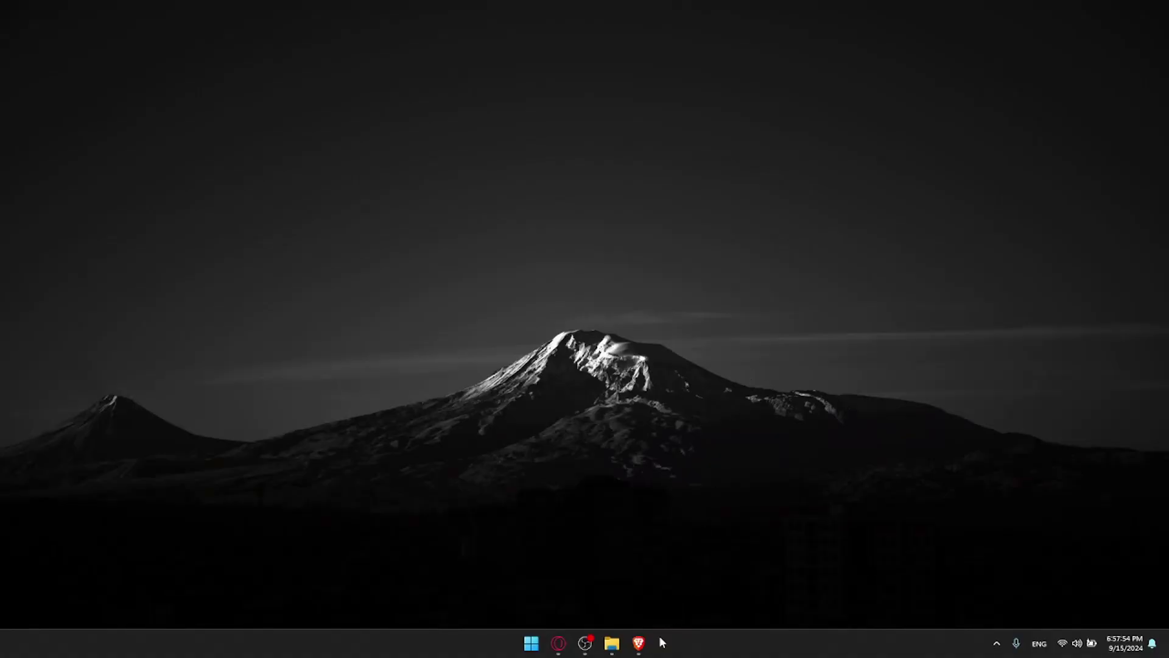
Step: Launch Brave with analytics.google.com in one tab and teepublic.com's Best Sellers in another
click(638, 642)
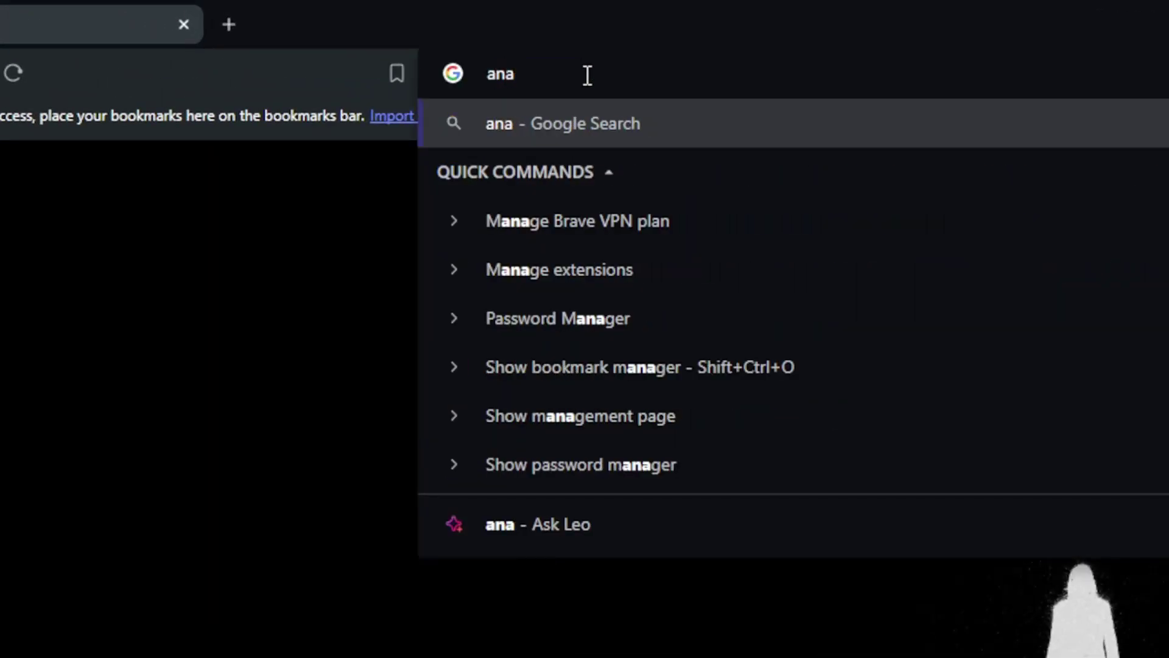
text(lytics.go)
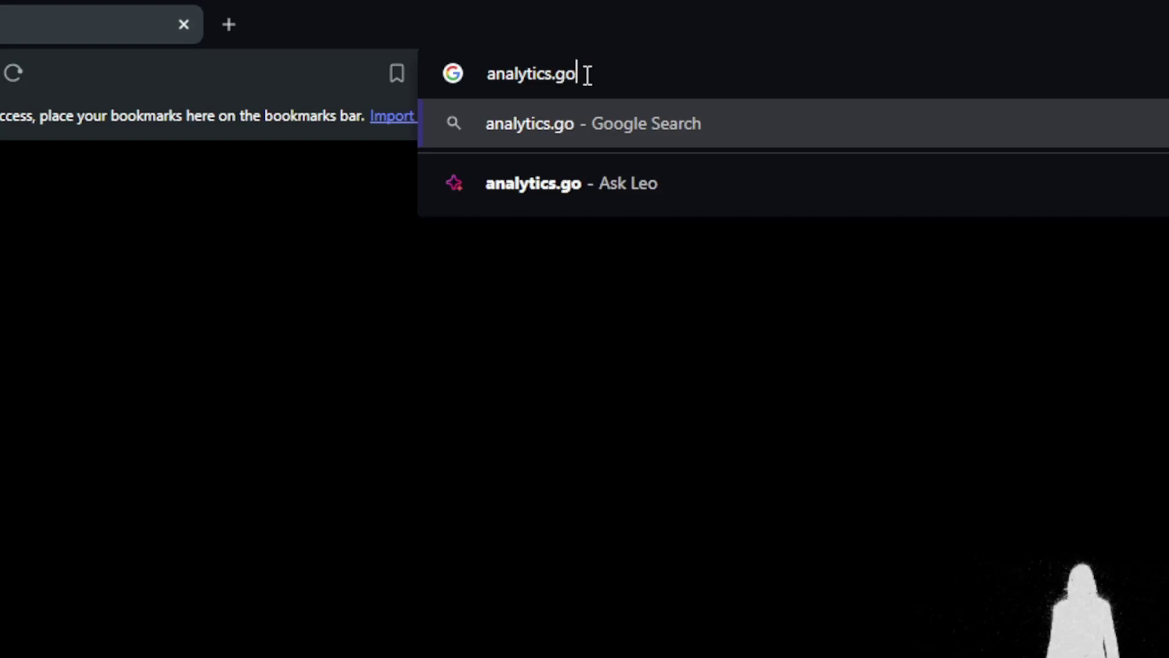
text(ogle.com)
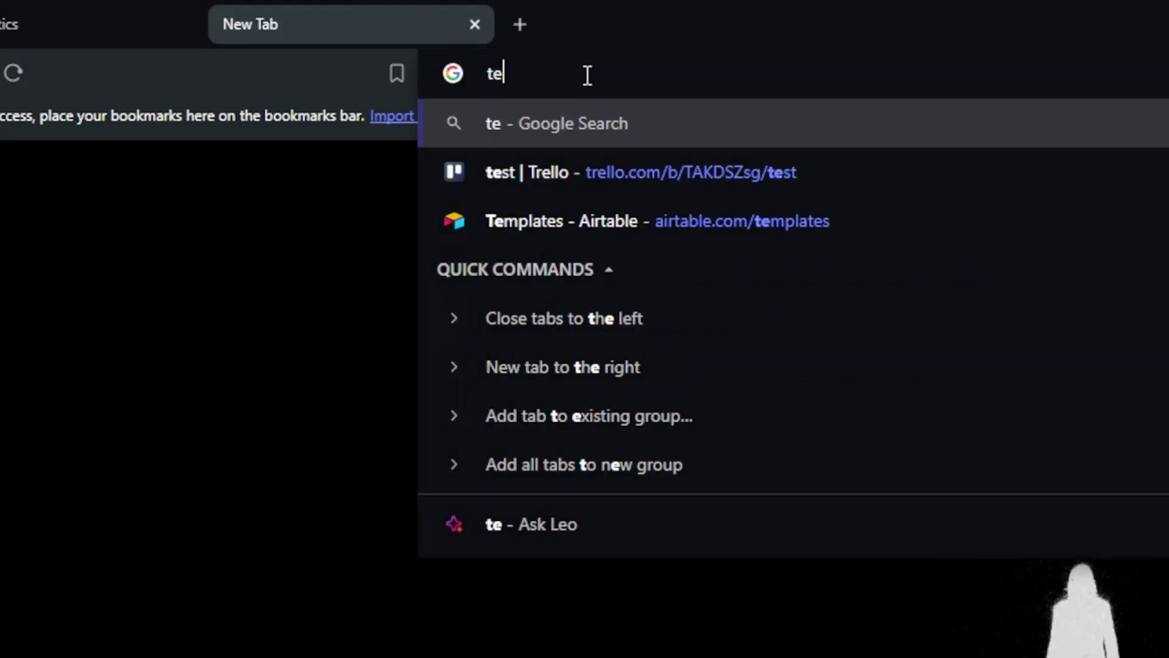
text(ublic.com)
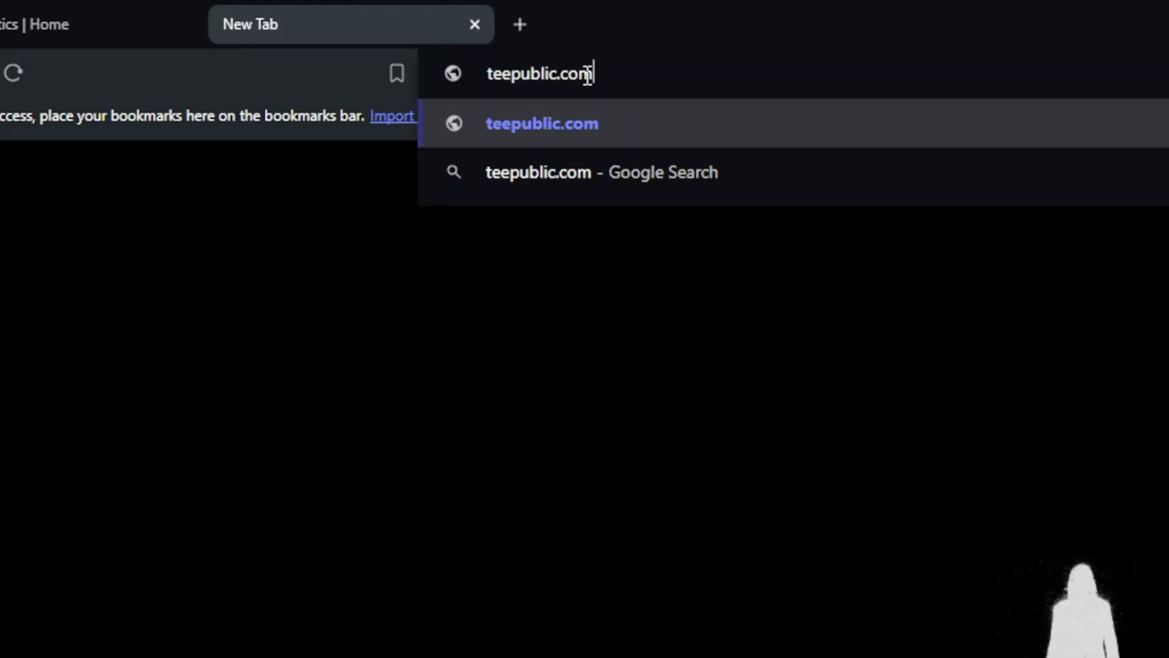
key(Return)
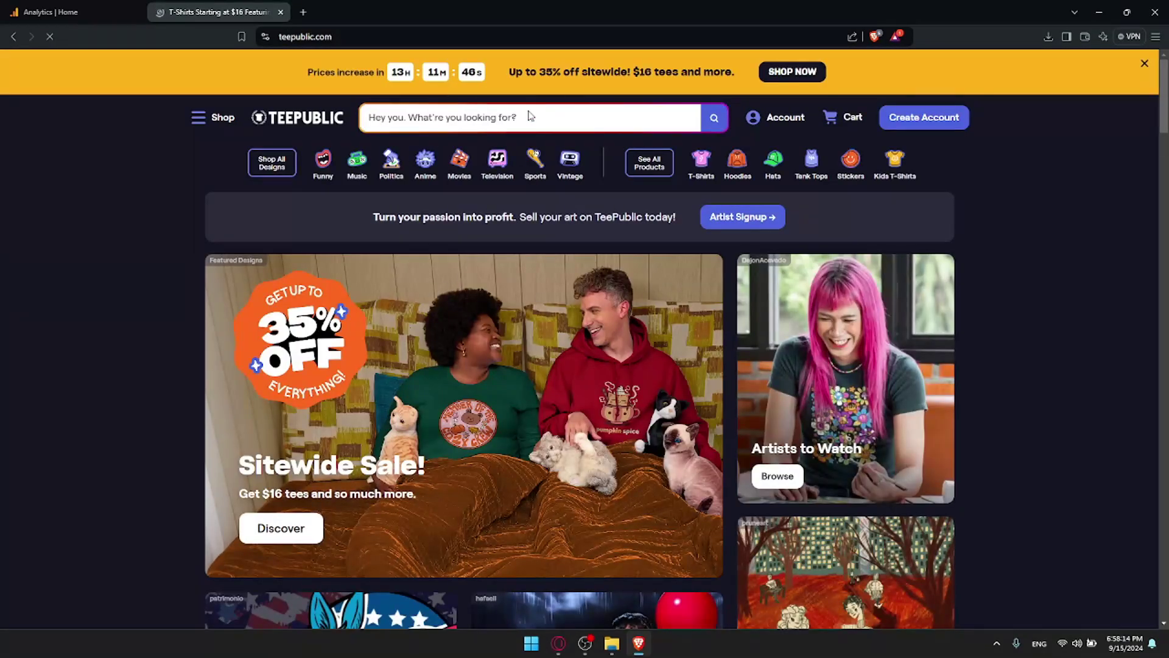
scroll(548, 182, down, 10)
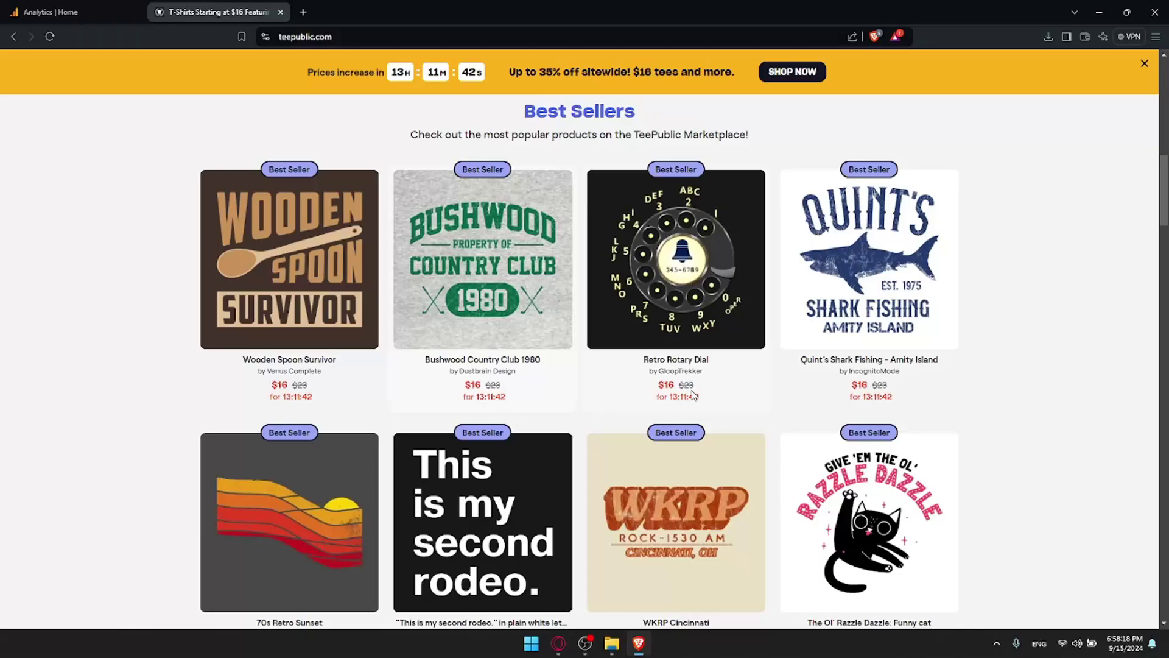
Step: Review the Analytics property home page, briefly loading analytics.google.com in a private window
click(81, 8)
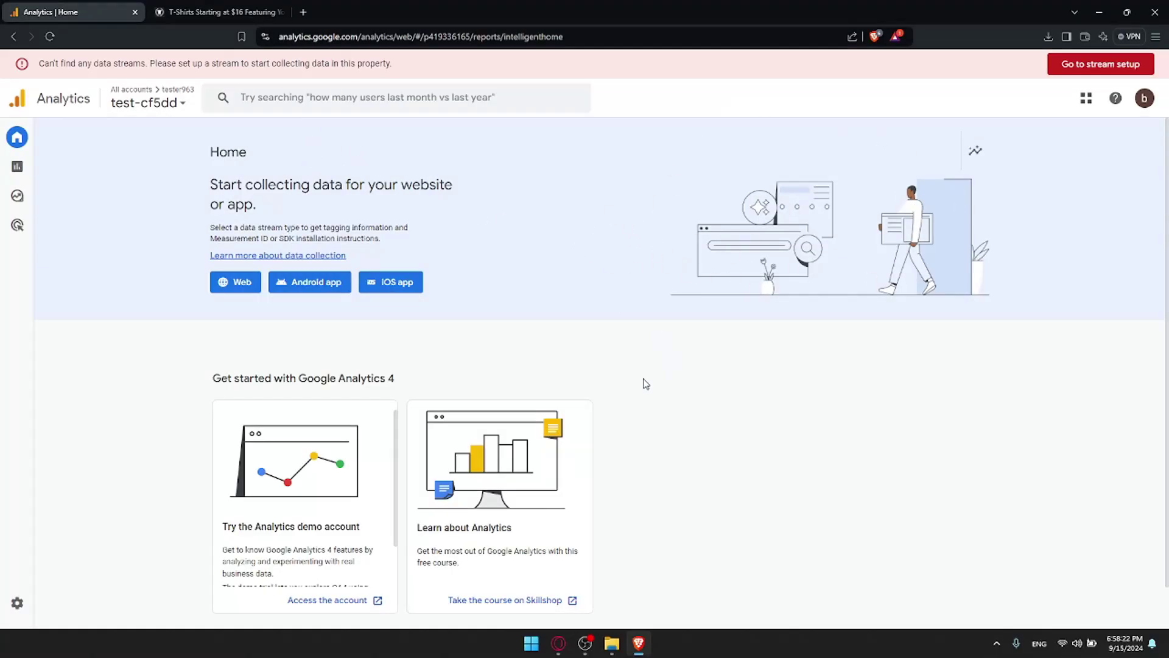
scroll(826, 300, down, 1)
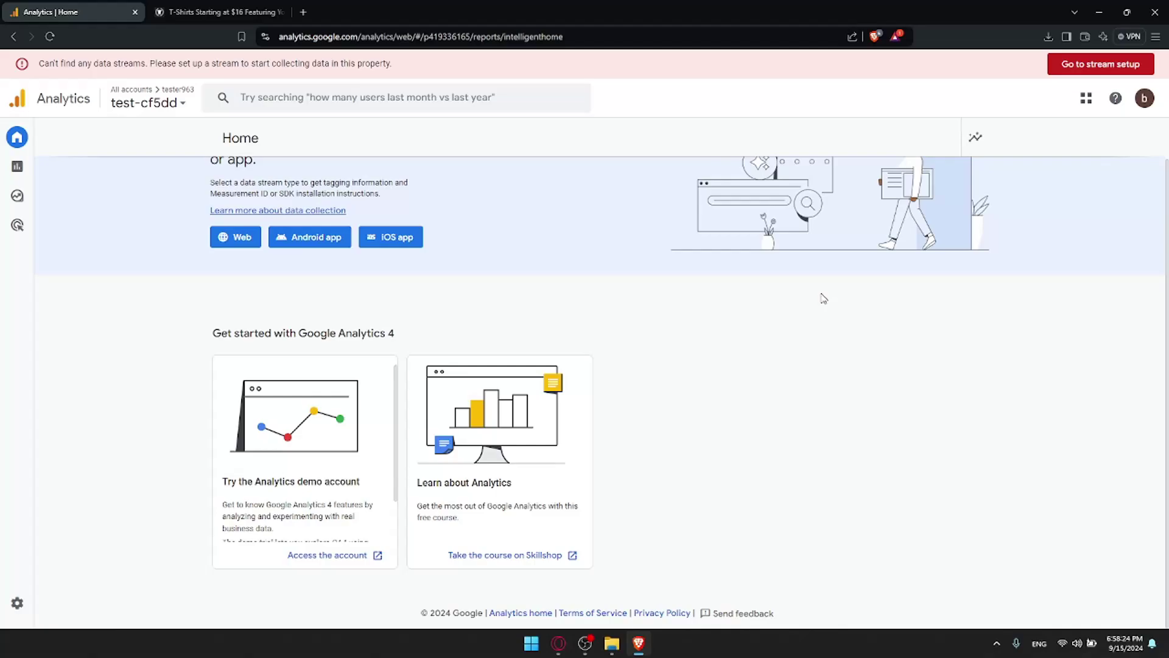
scroll(823, 298, up, 1)
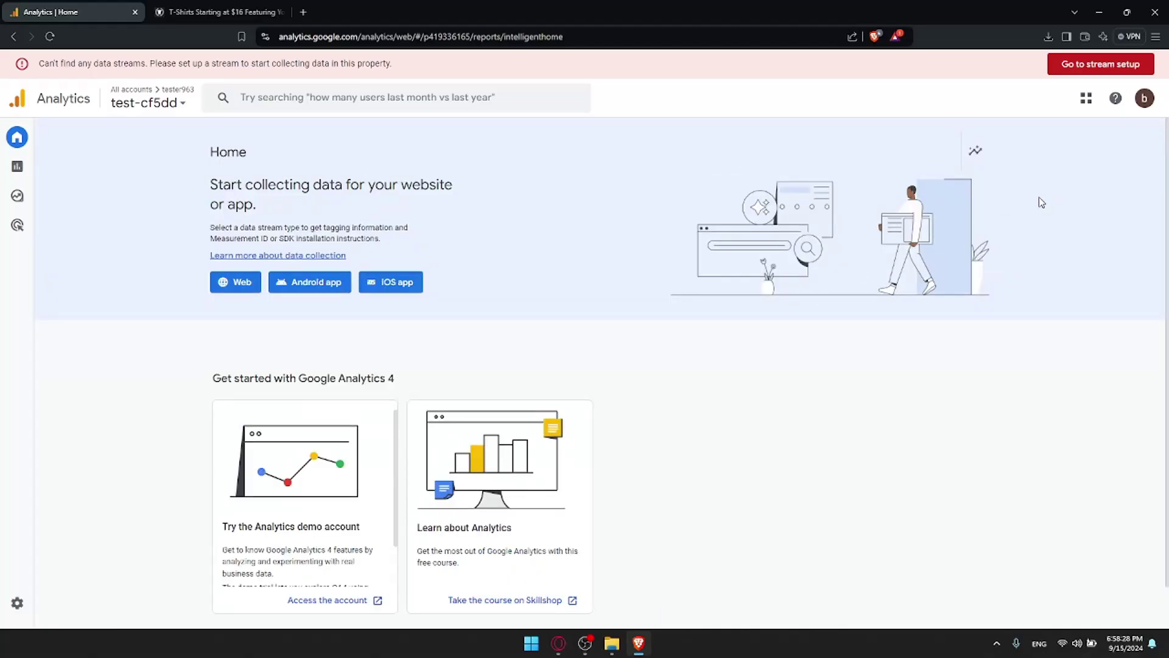
key(ctrl+shift+n)
text(analytics.google.com)
key(Return)
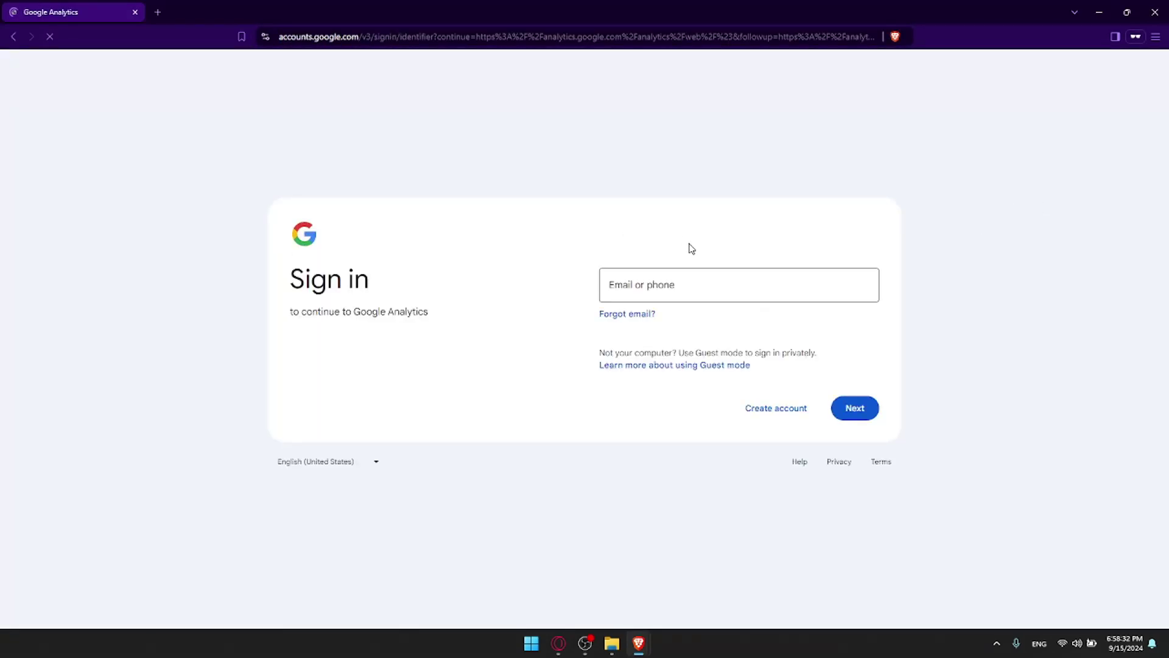
click(1155, 12)
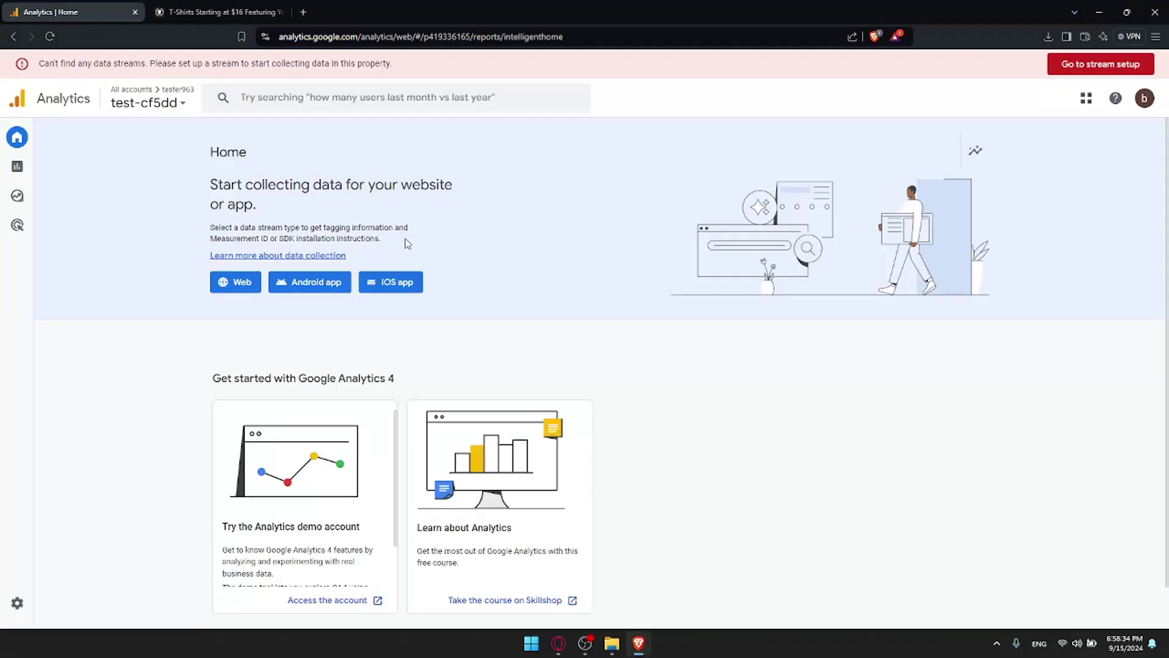
Step: Start a new TeePublic account and enter the first name, last name and e-mail address
click(226, 12)
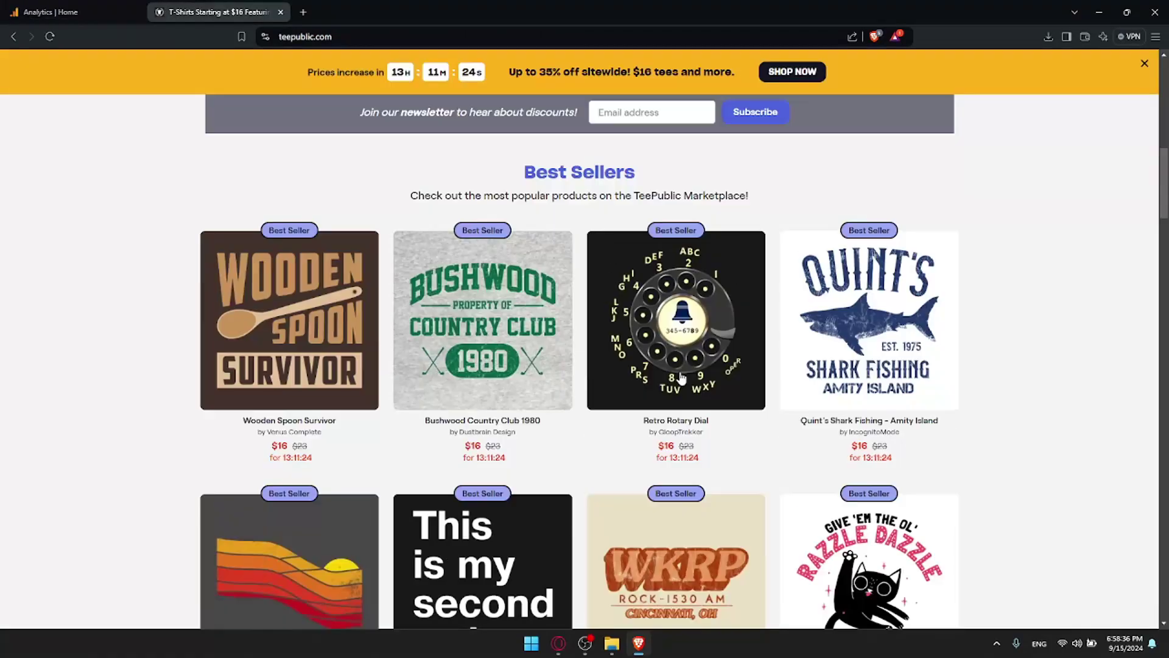
click(924, 117)
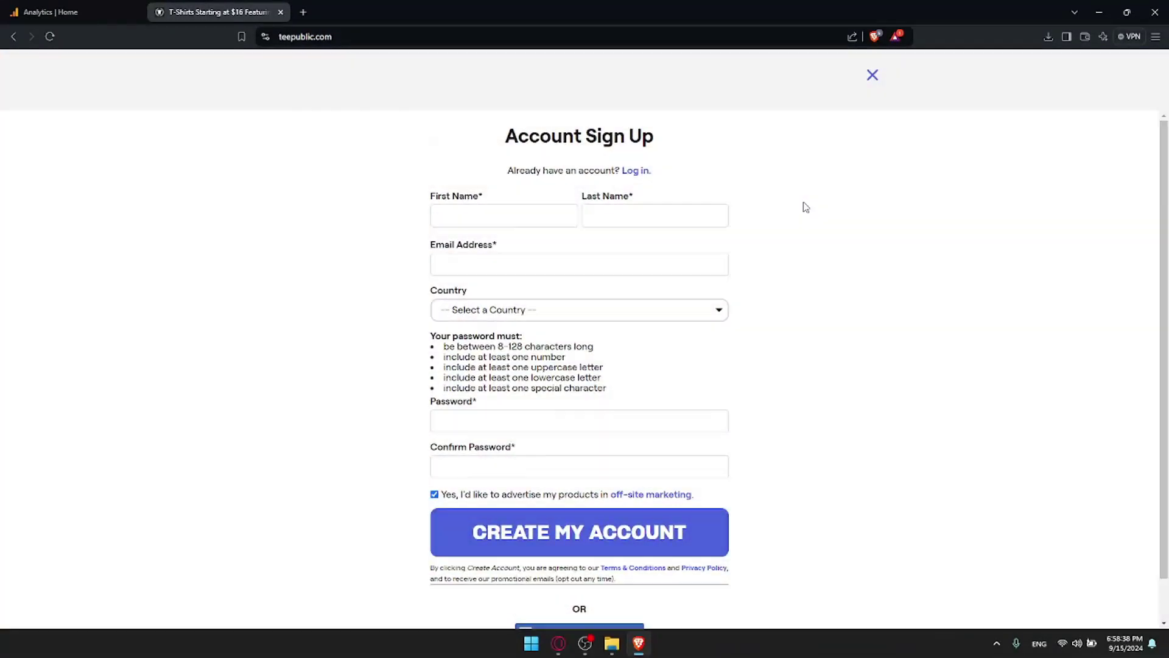
scroll(617, 213, down, 2)
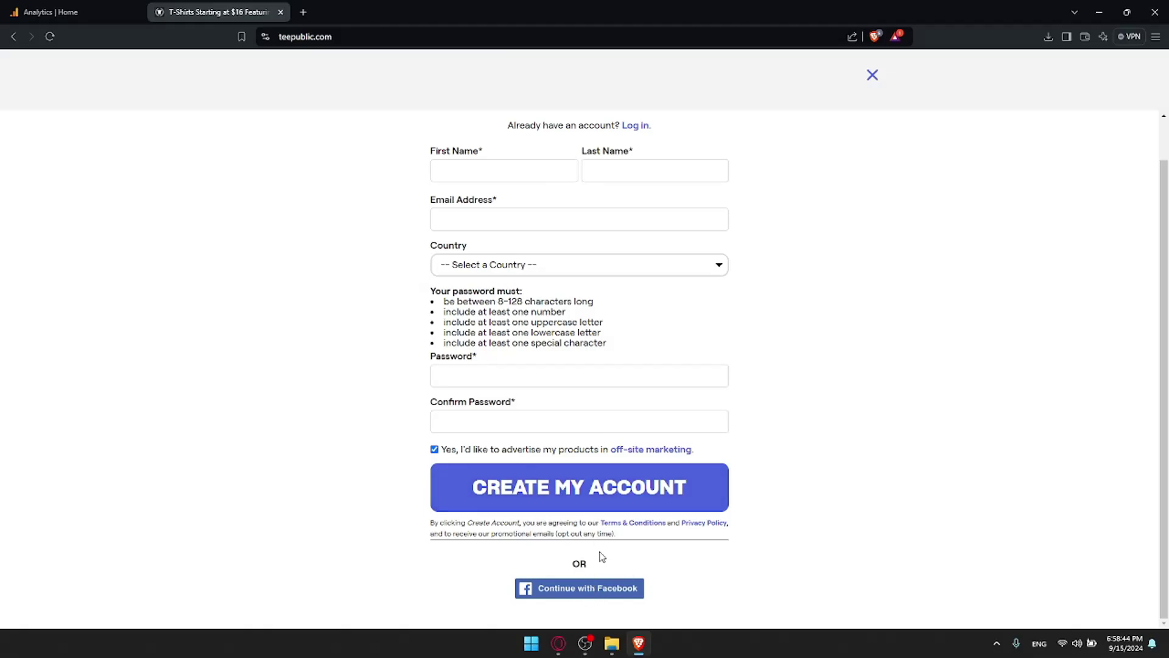
scroll(601, 552, up, 2)
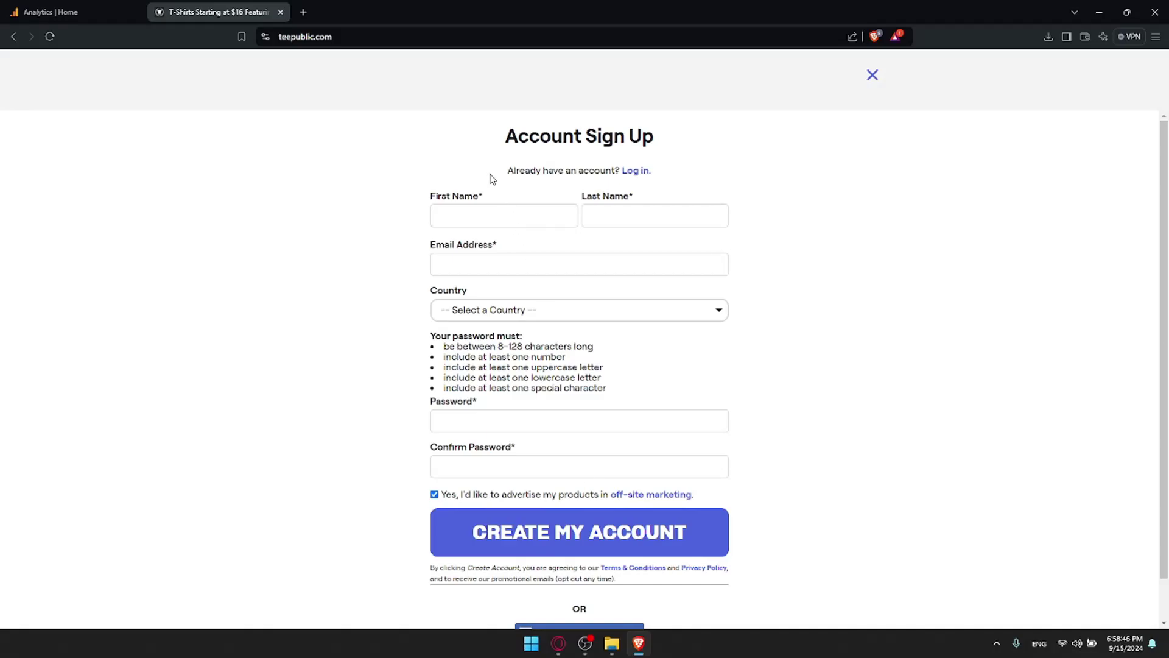
click(485, 217)
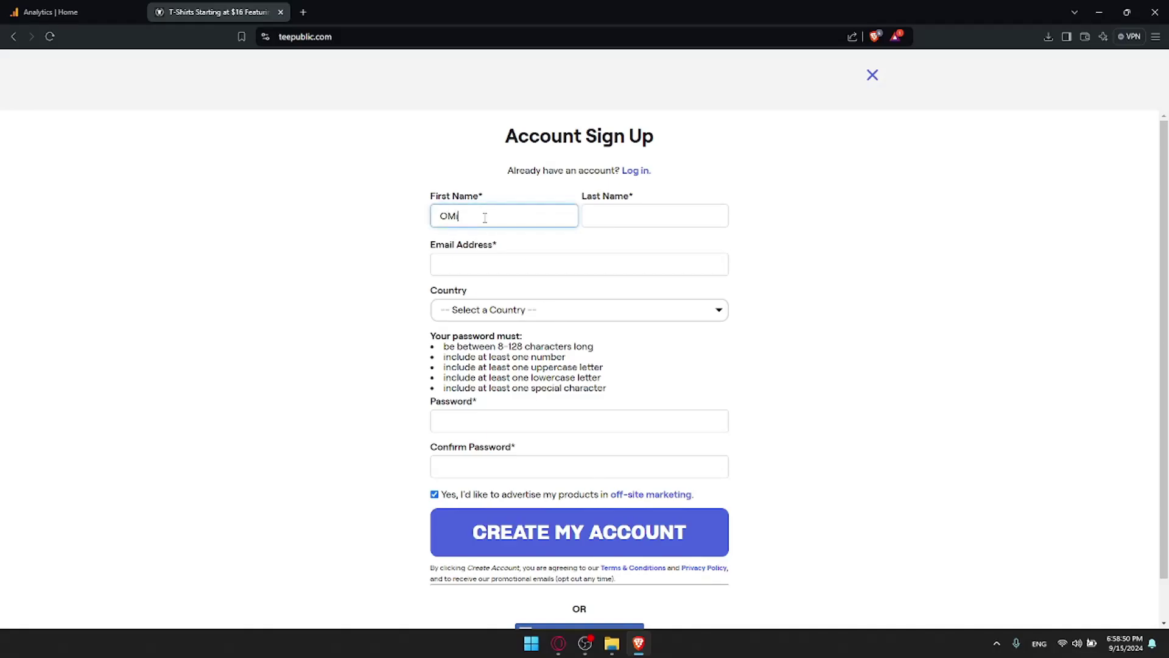
click(664, 224)
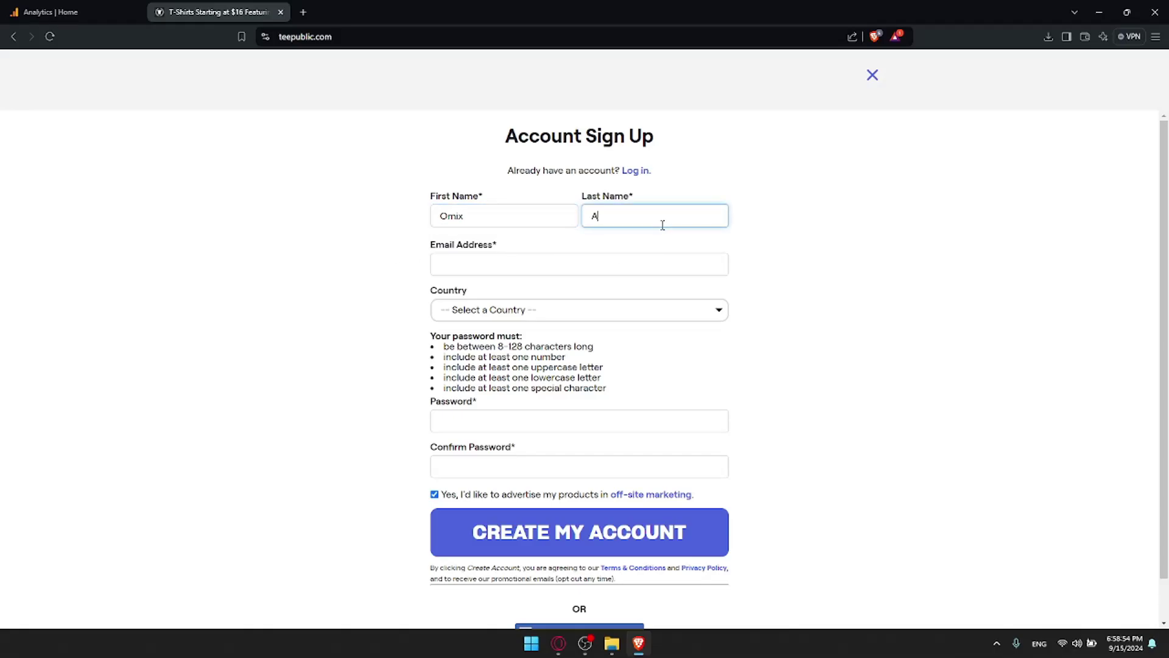
click(631, 273)
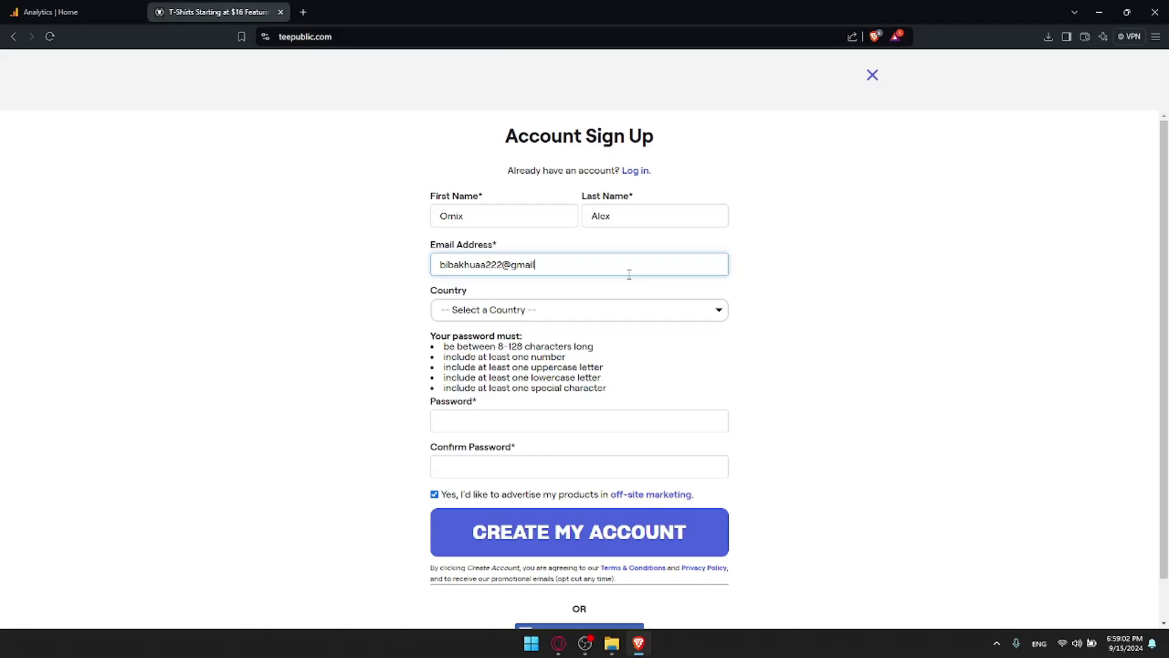
Step: Choose Morocco as the sign-up country
click(618, 312)
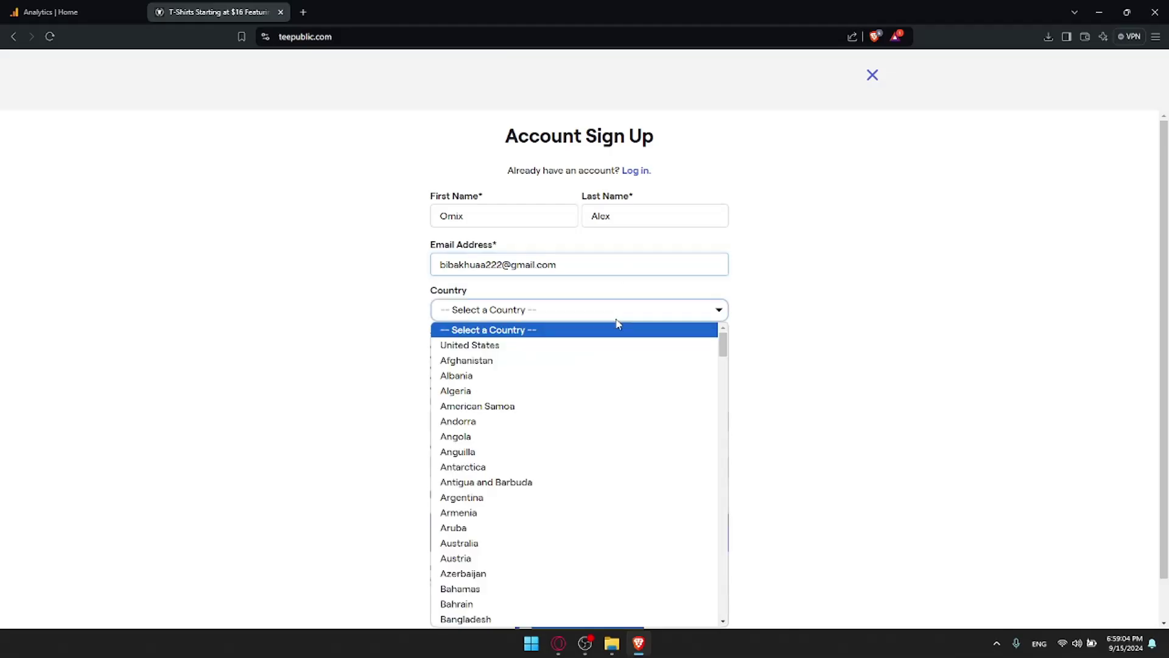
text(mor)
key(Return)
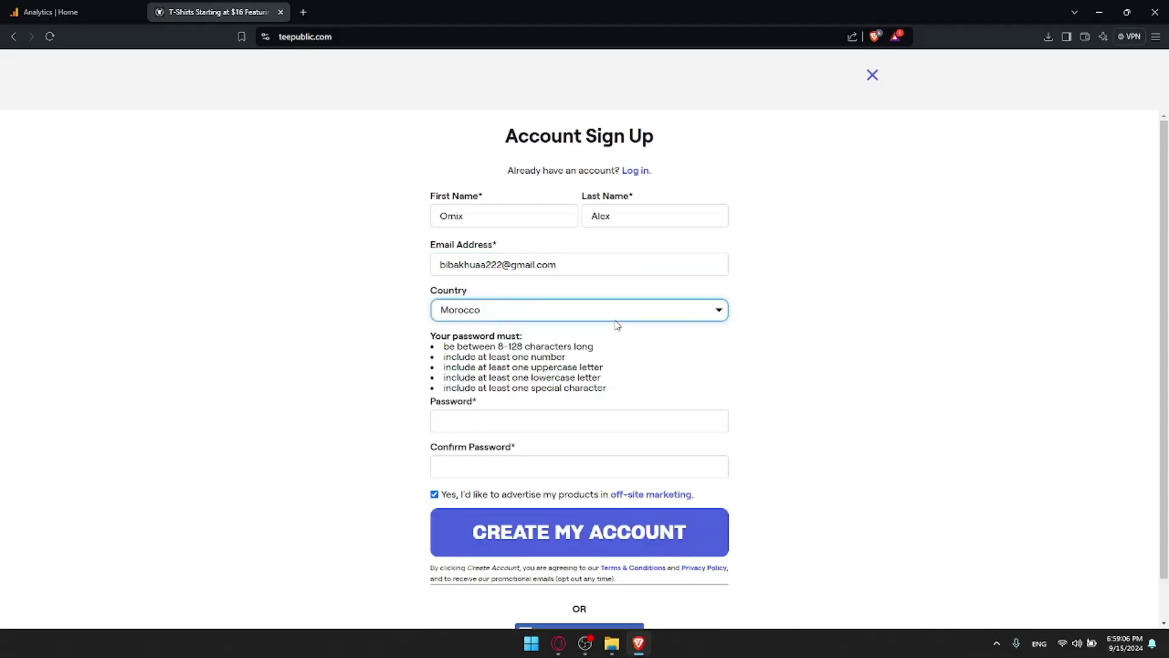
Step: Enter and confirm the account password, and untick off-site marketing of products
click(544, 427)
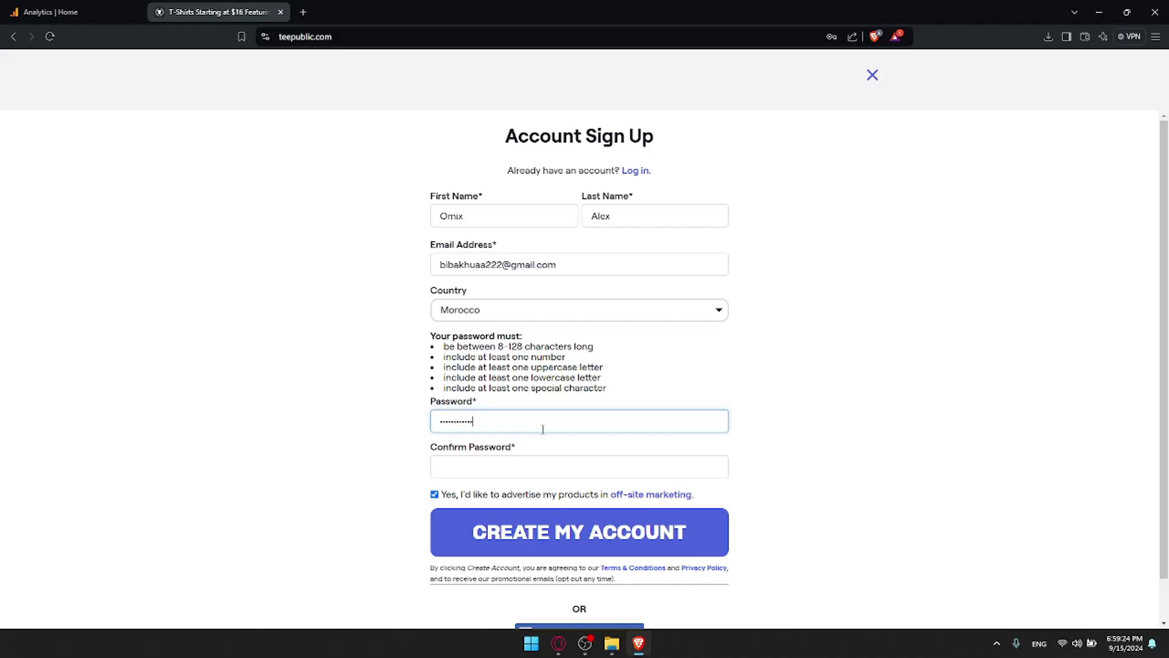
click(531, 460)
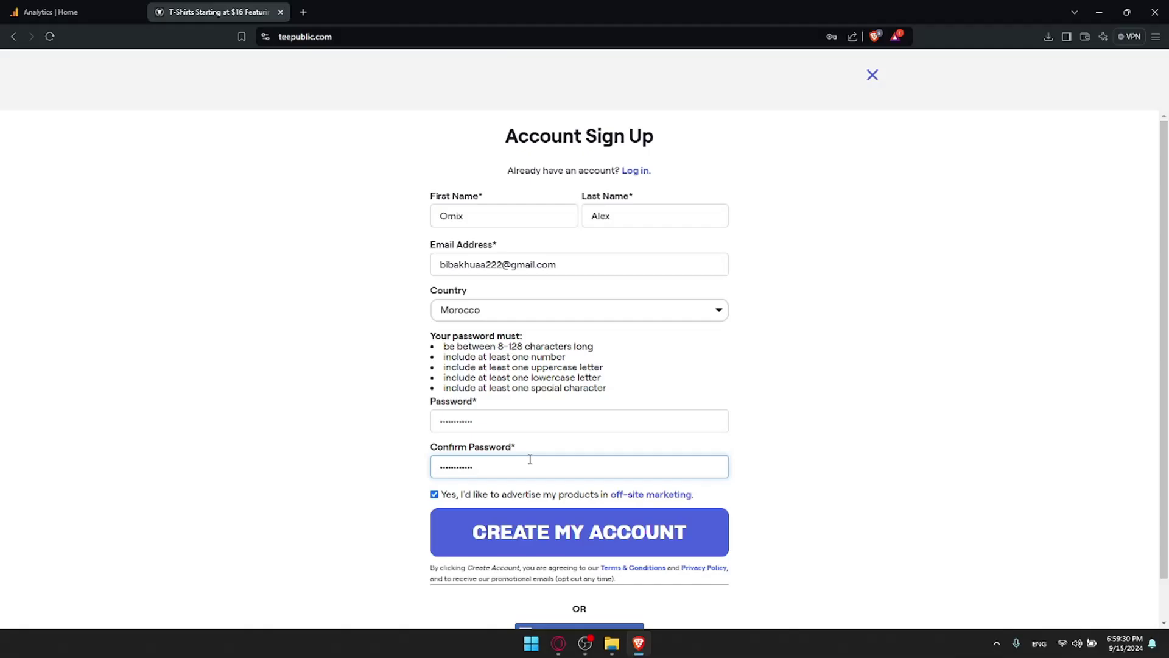
scroll(529, 459, down, 1)
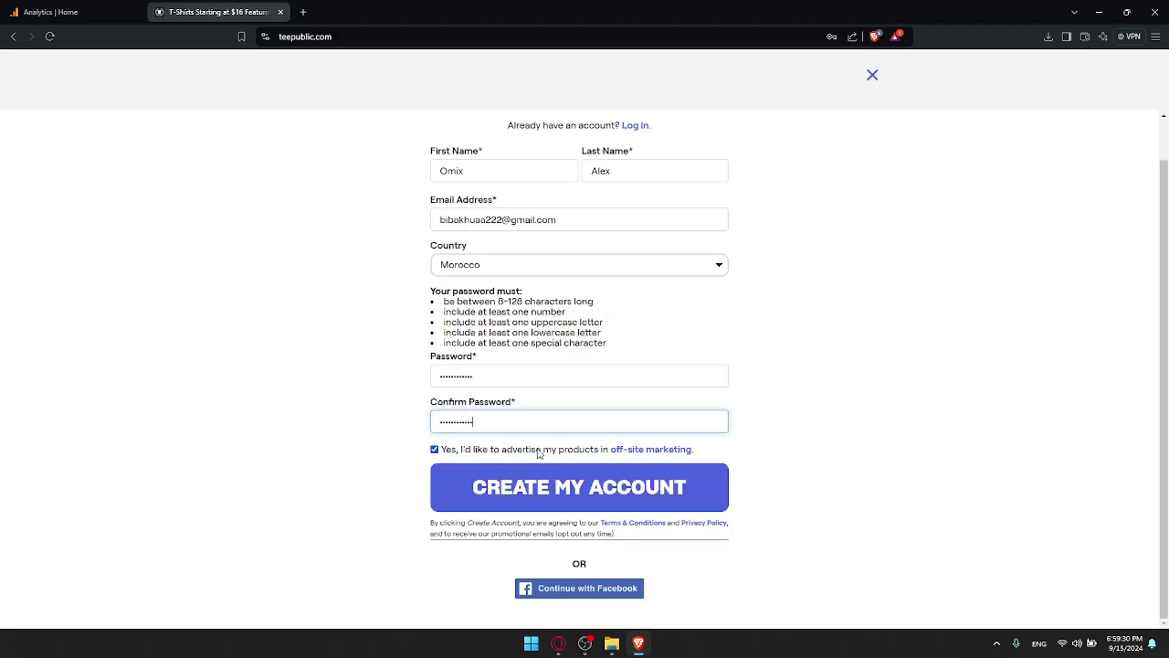
click(434, 450)
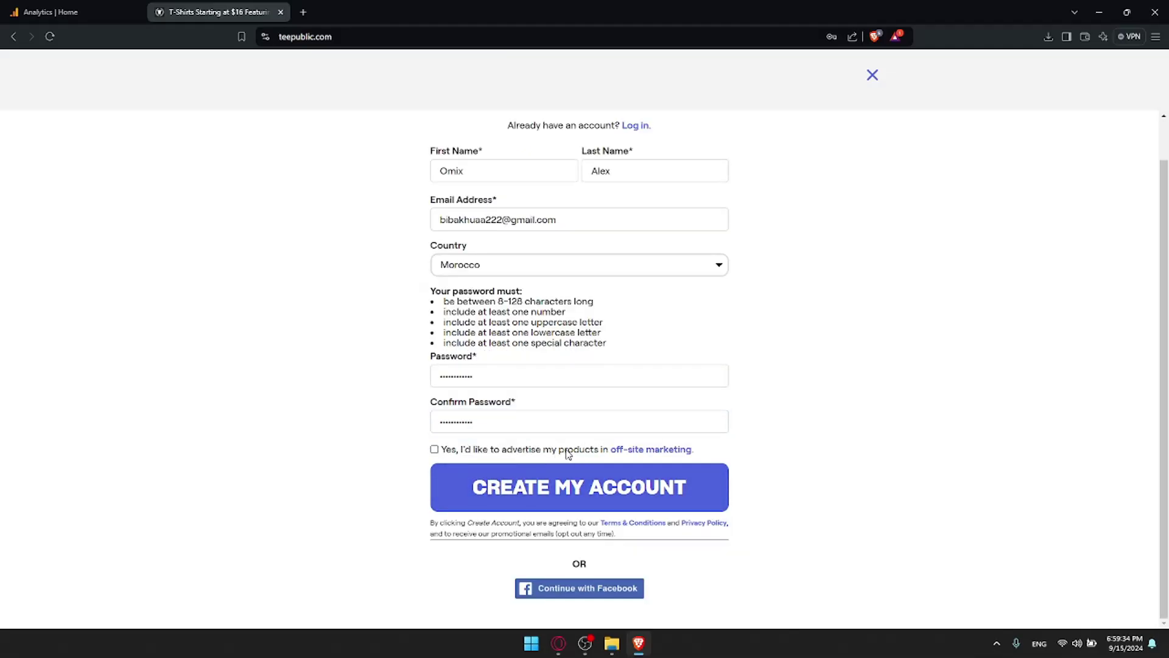
Step: Submit the sign-up form, save the password in Brave, and load Gmail in a new tab
click(563, 489)
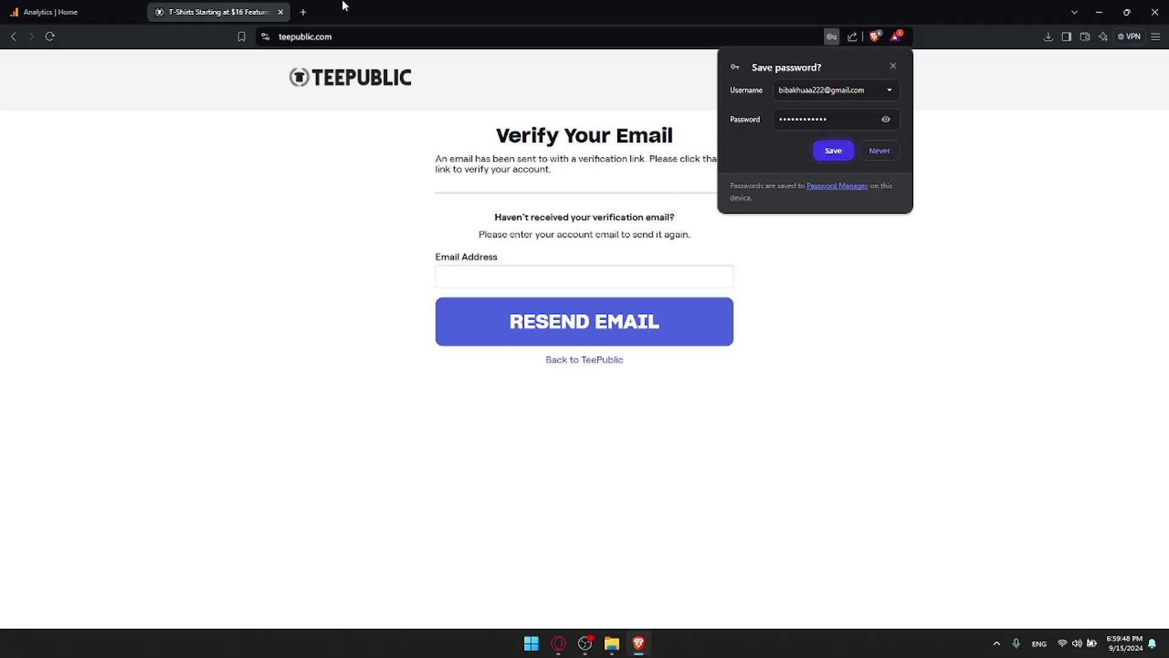
click(839, 152)
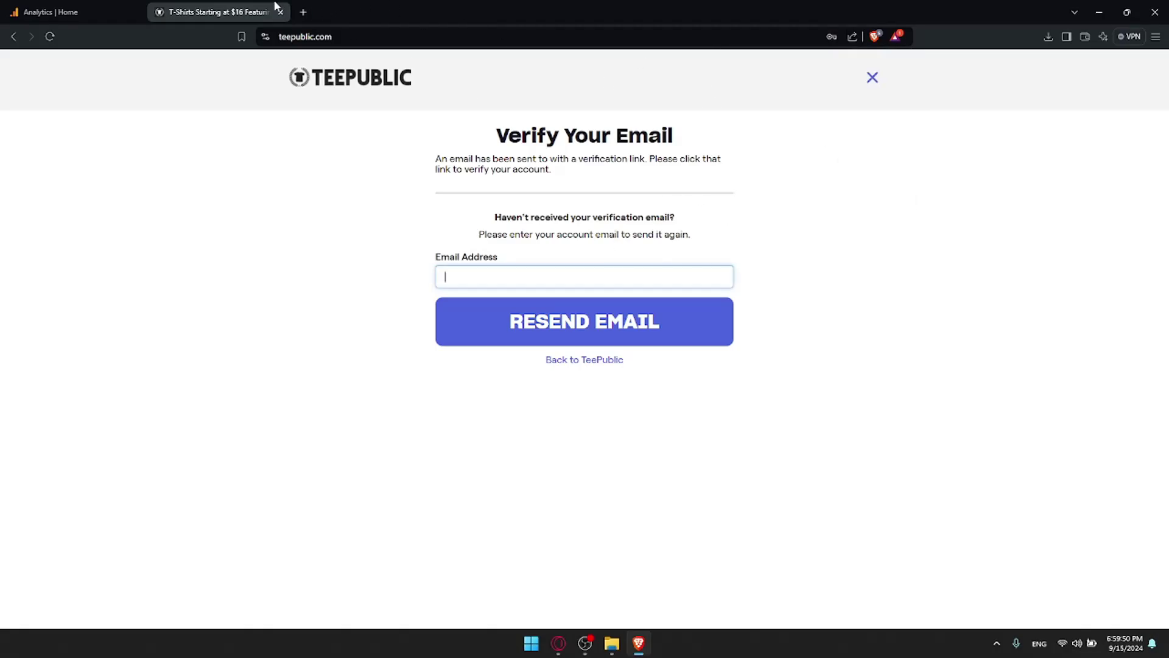
click(296, 14)
text(gm)
key(Return)
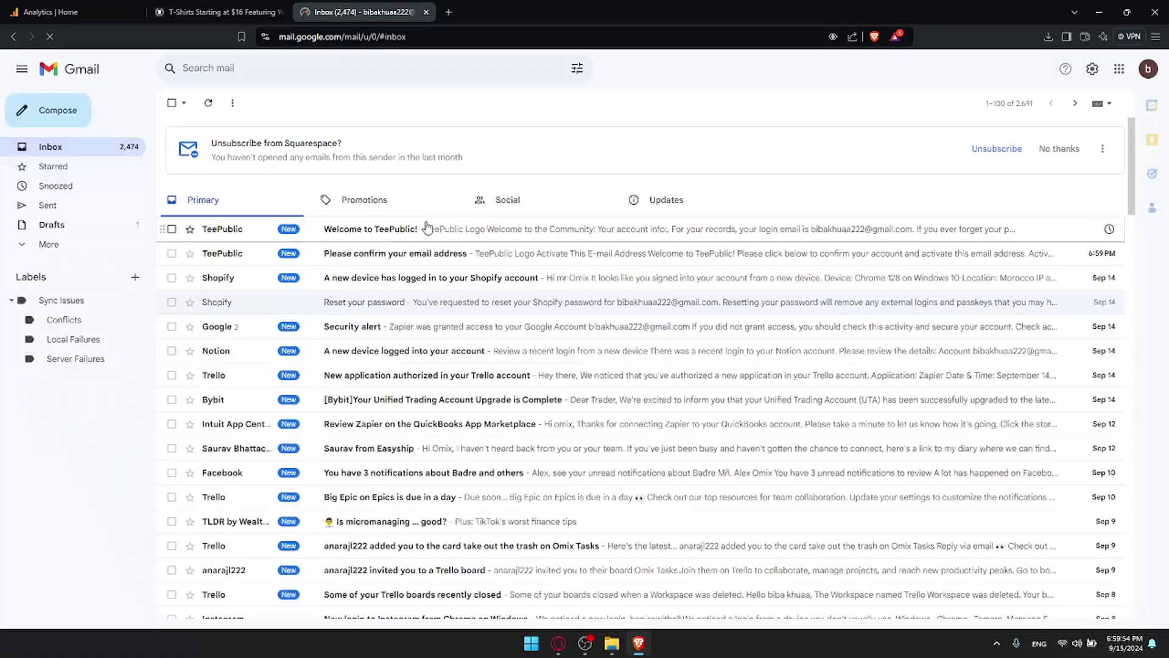
Step: Open TeePublic's 'Please confirm your email address' message and follow its Activate Now link
click(373, 229)
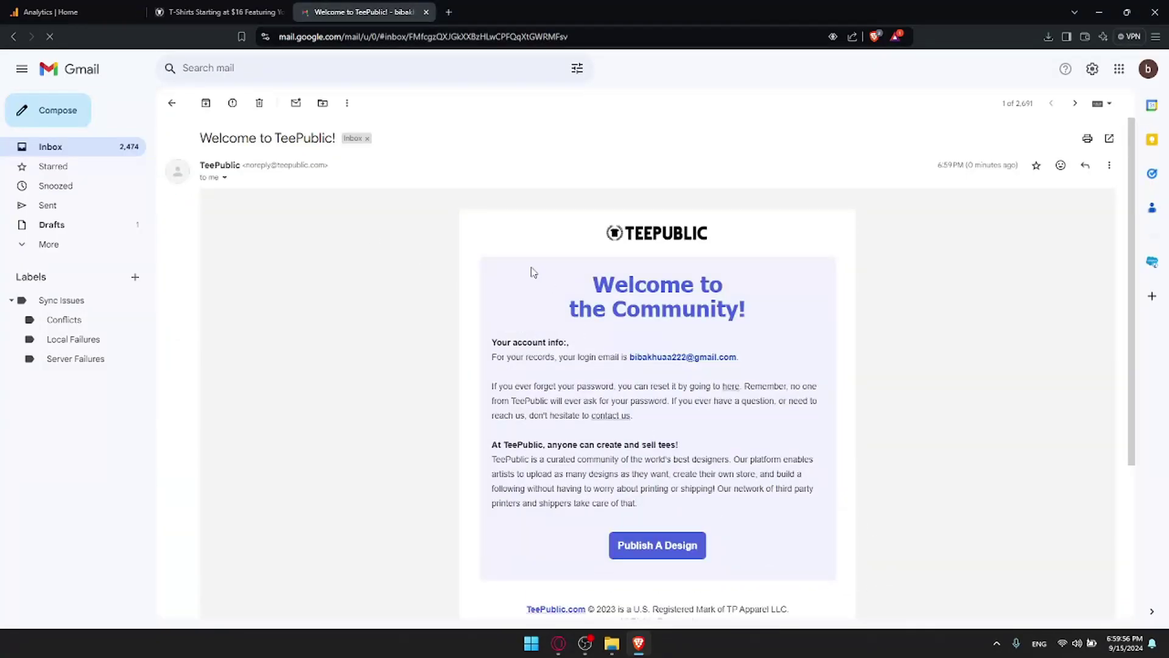
key(alt+Left)
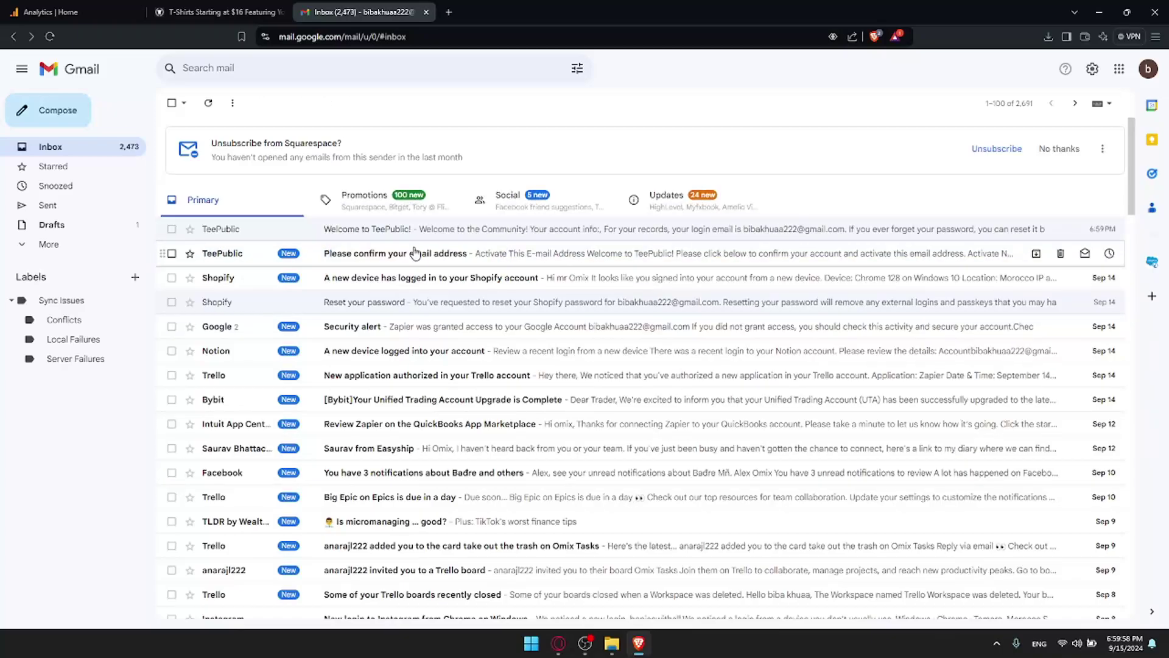
click(372, 254)
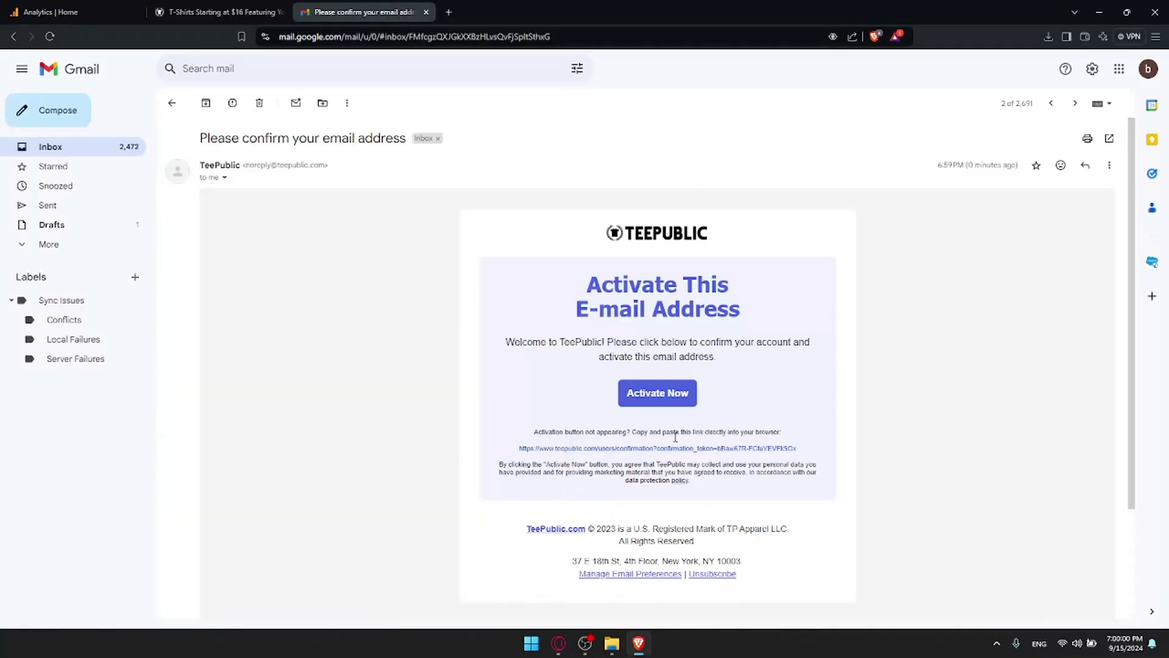
click(681, 391)
Step: Close the old verification and Gmail tabs, confirming Leave, and view the confirmation page
click(232, 11)
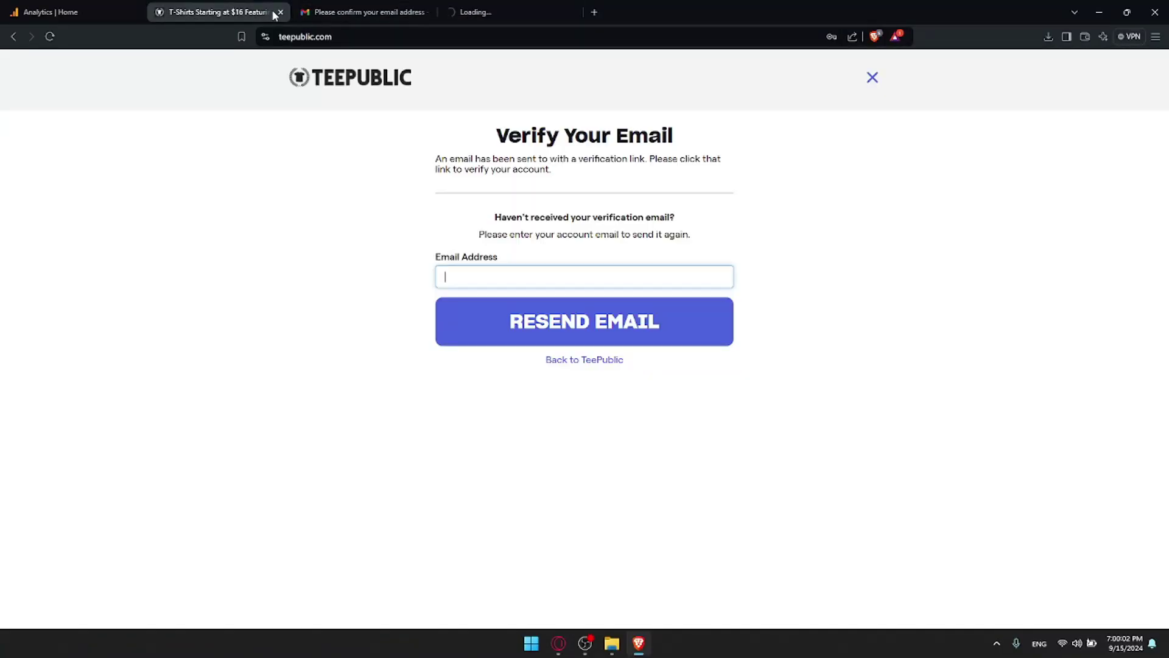
click(280, 12)
click(280, 12)
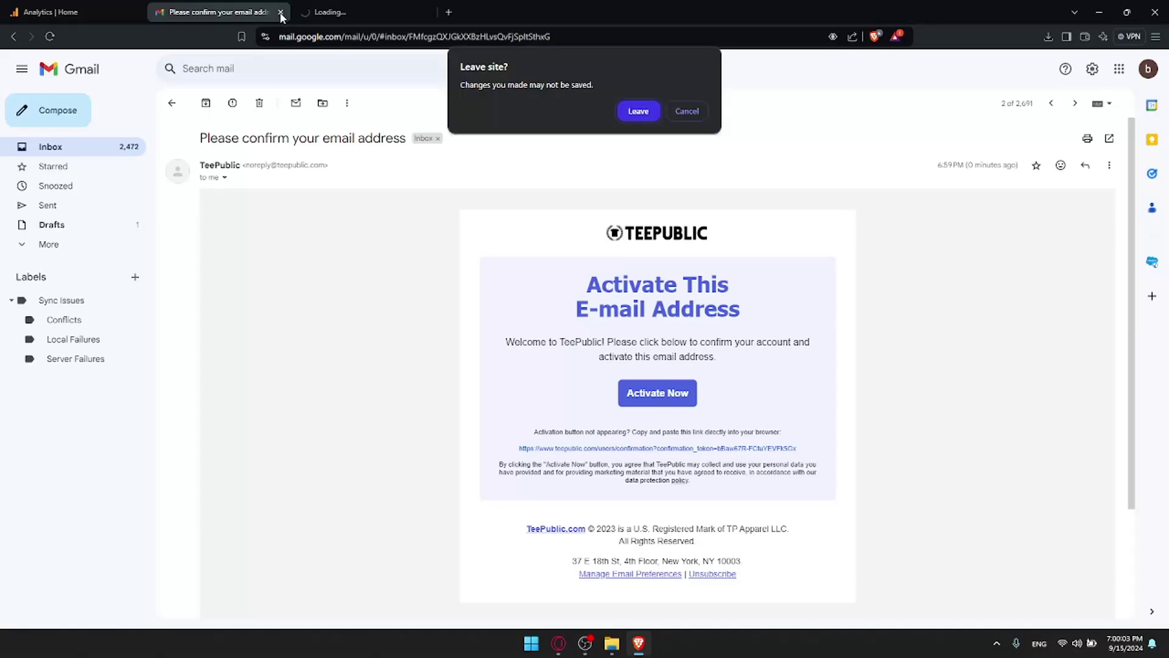
click(638, 109)
scroll(765, 413, down, 5)
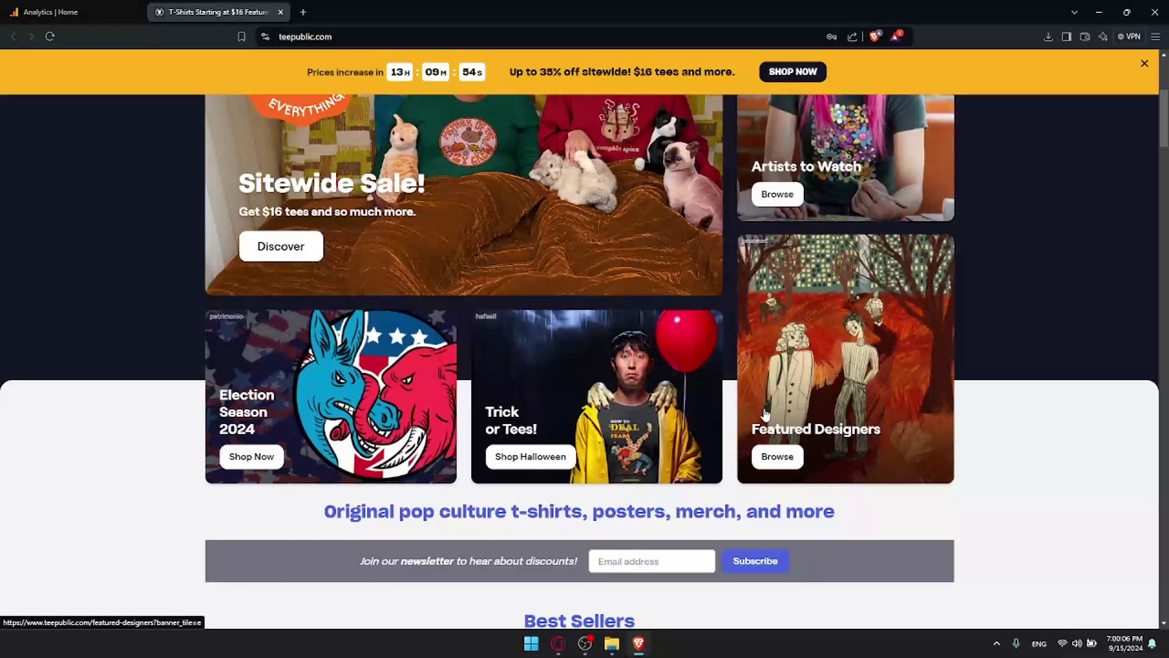
scroll(765, 413, down, 3)
Step: Dismiss the sale banner and log in to TeePublic with the saved credentials
click(1144, 64)
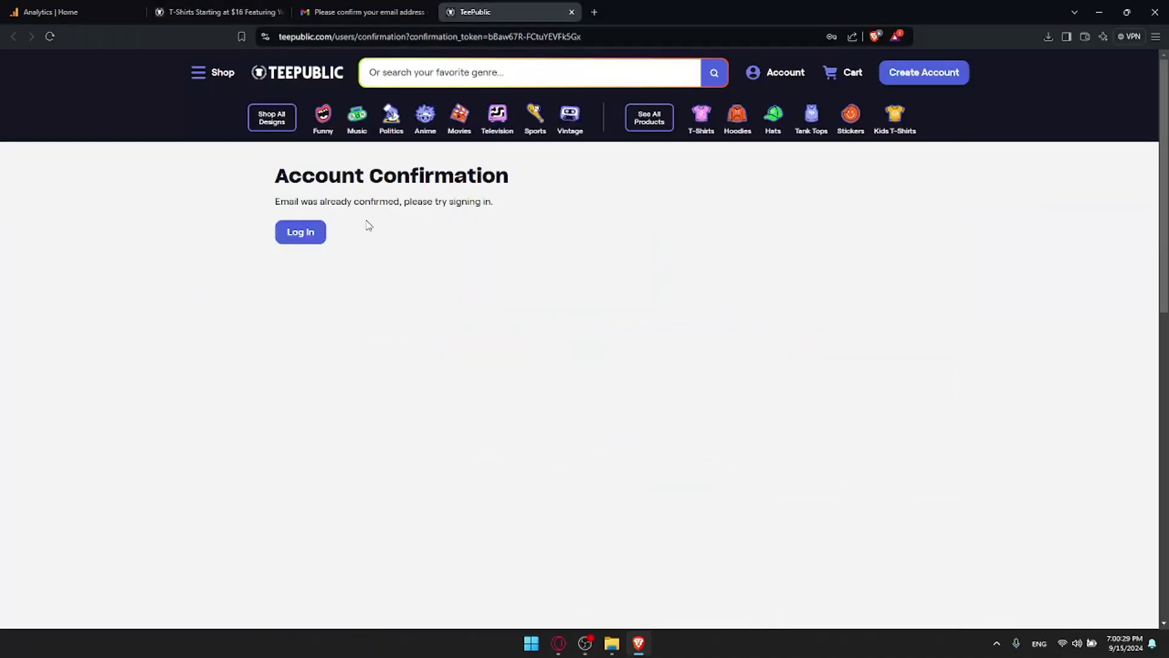
click(287, 236)
click(543, 207)
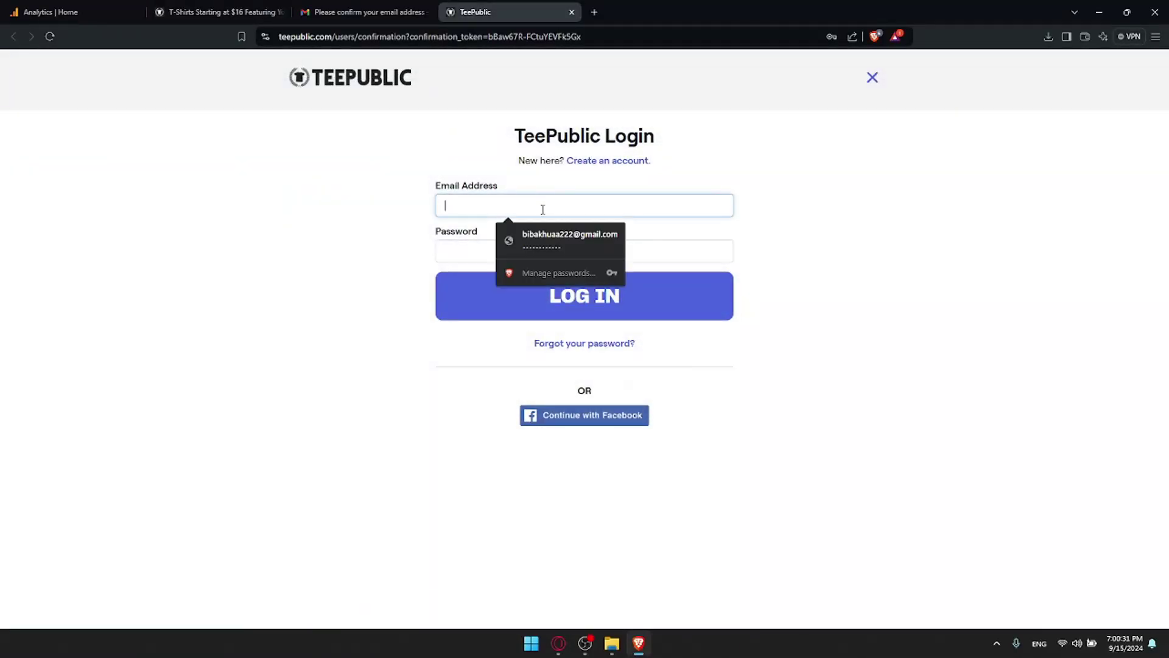
click(549, 248)
click(553, 295)
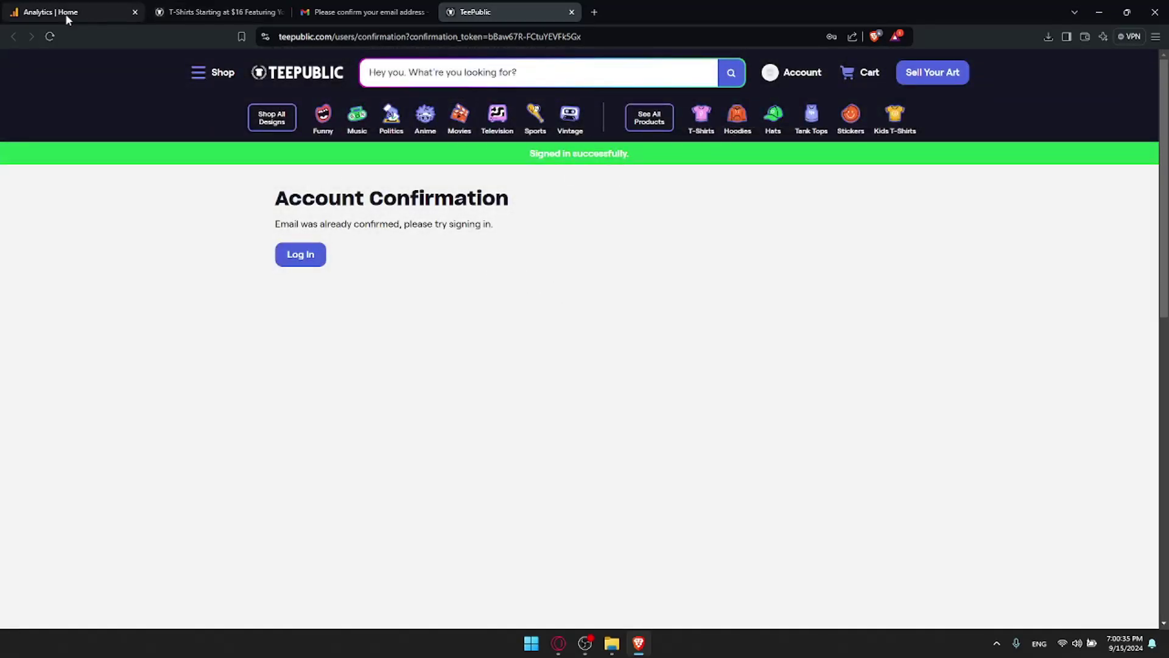
Step: Close the duplicate TeePublic and Gmail tabs and bring up the Shop menu
click(232, 12)
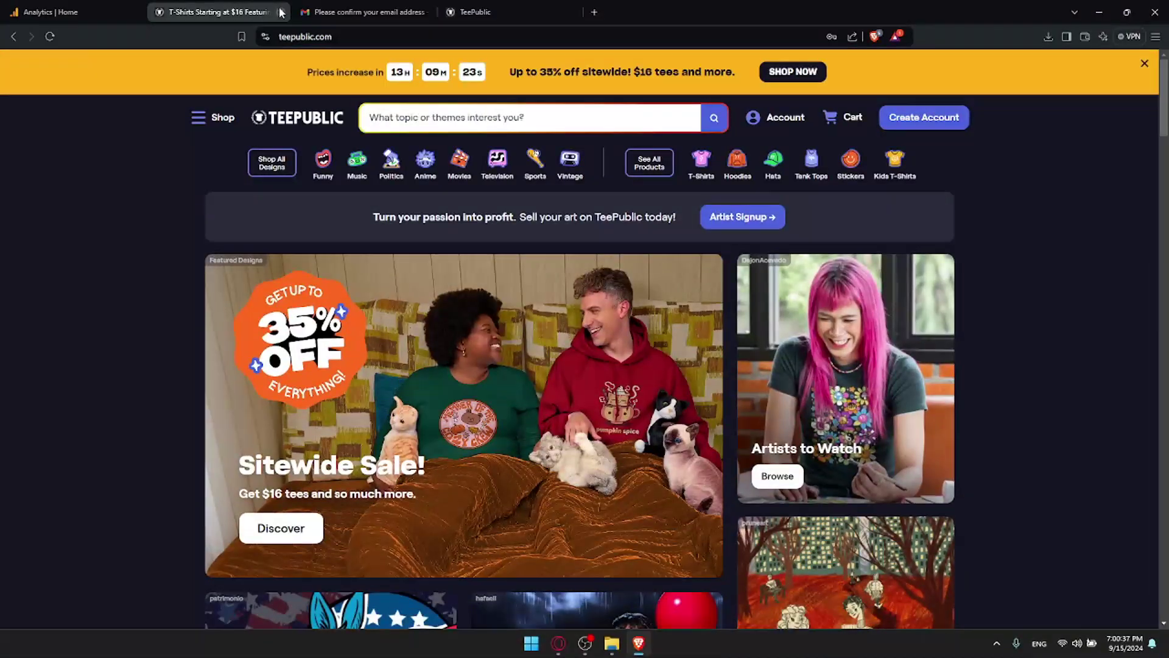
click(283, 11)
click(281, 12)
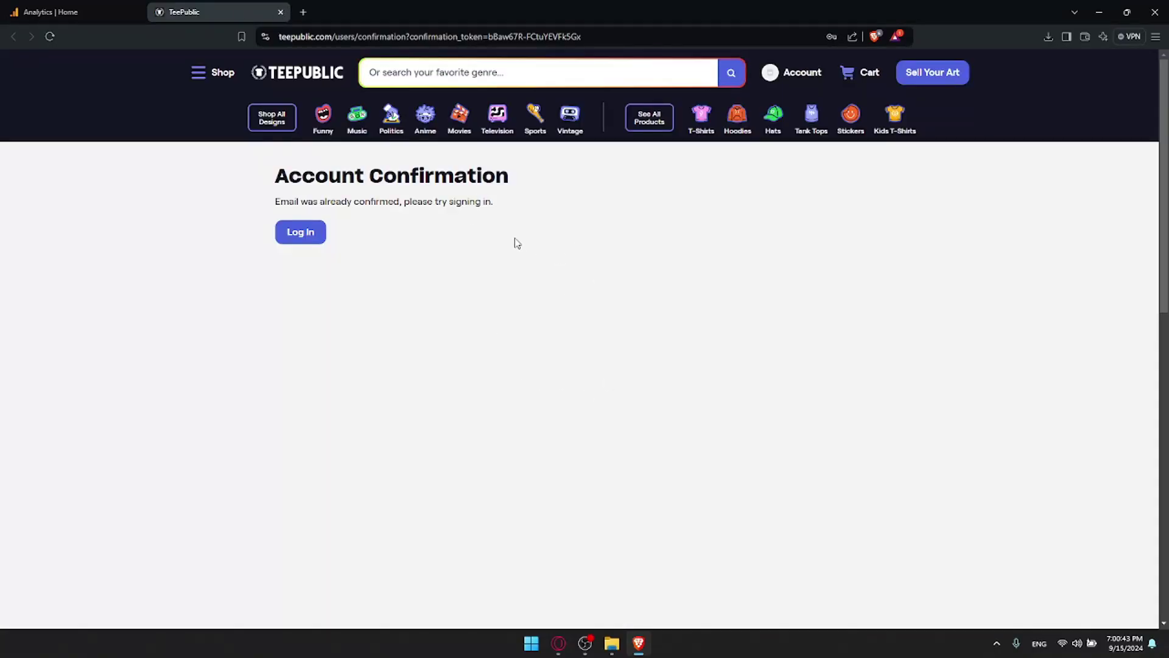
click(224, 74)
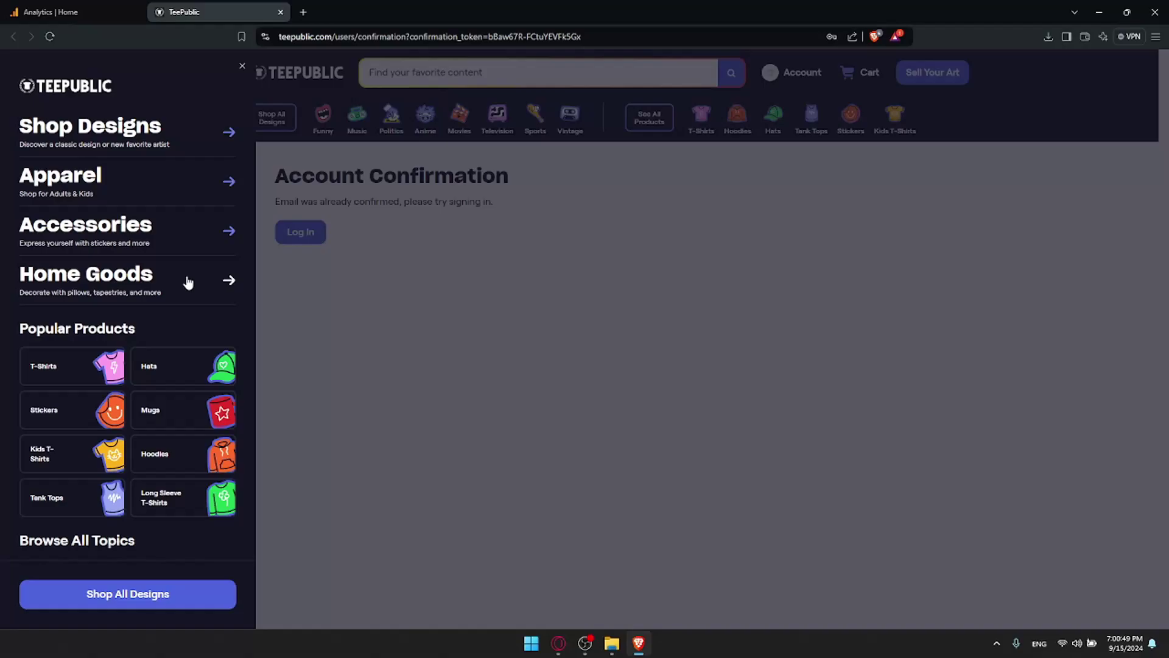
Step: Browse Shop All Designs, glance at the Account panel, then go to Sell Your Art
click(171, 600)
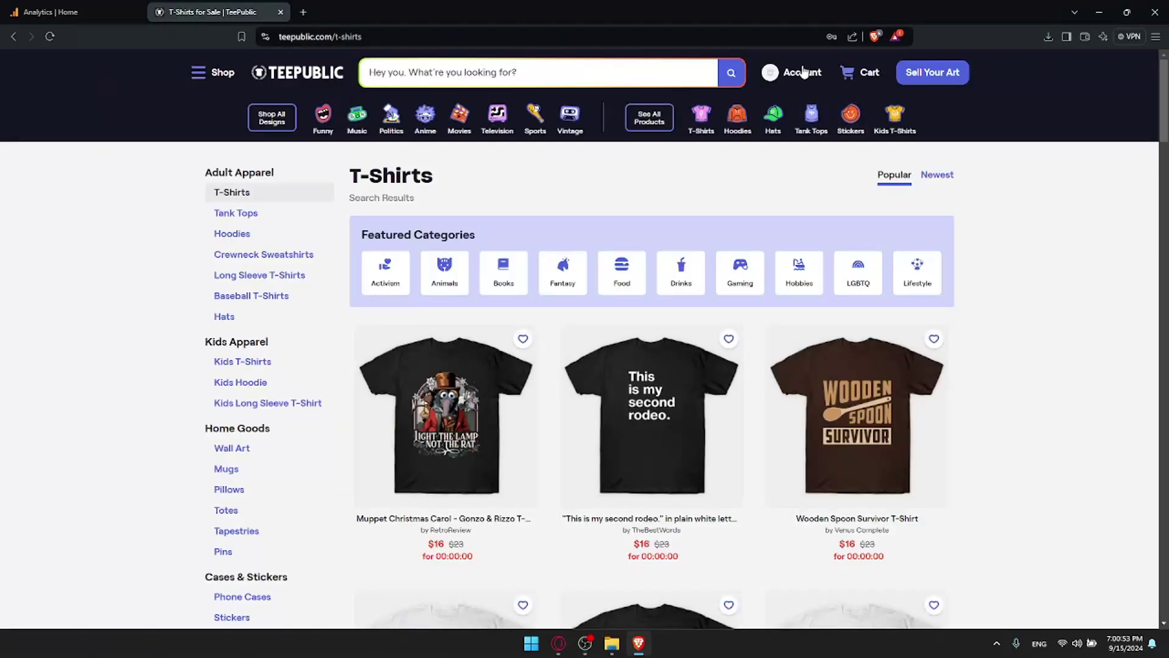
click(804, 70)
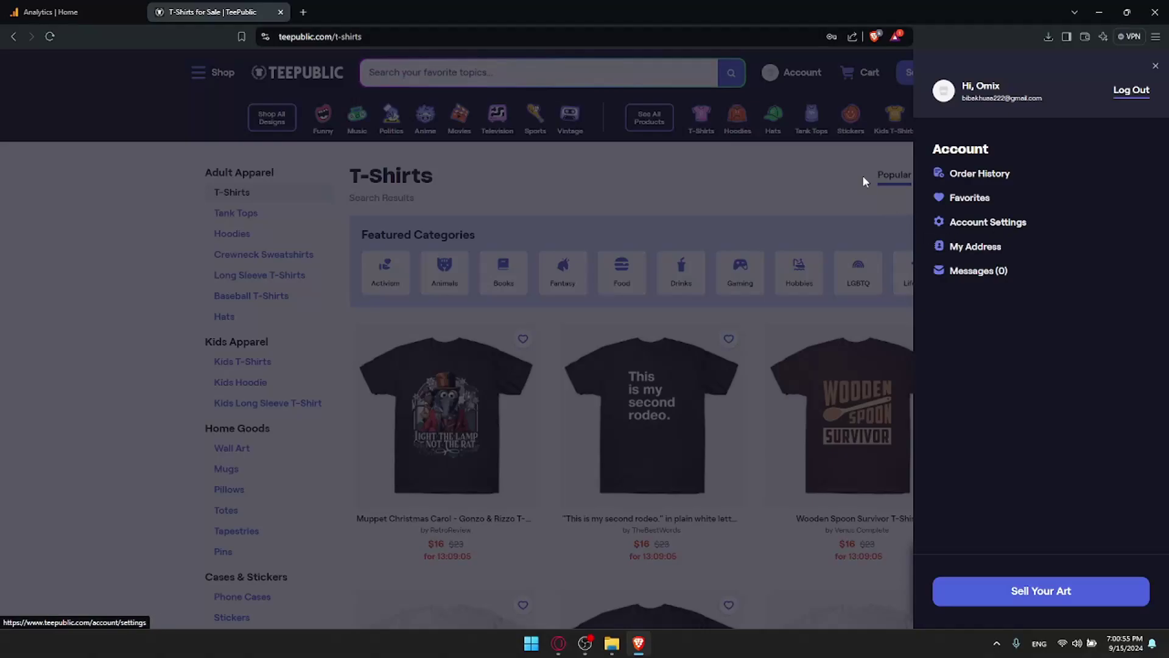
click(828, 93)
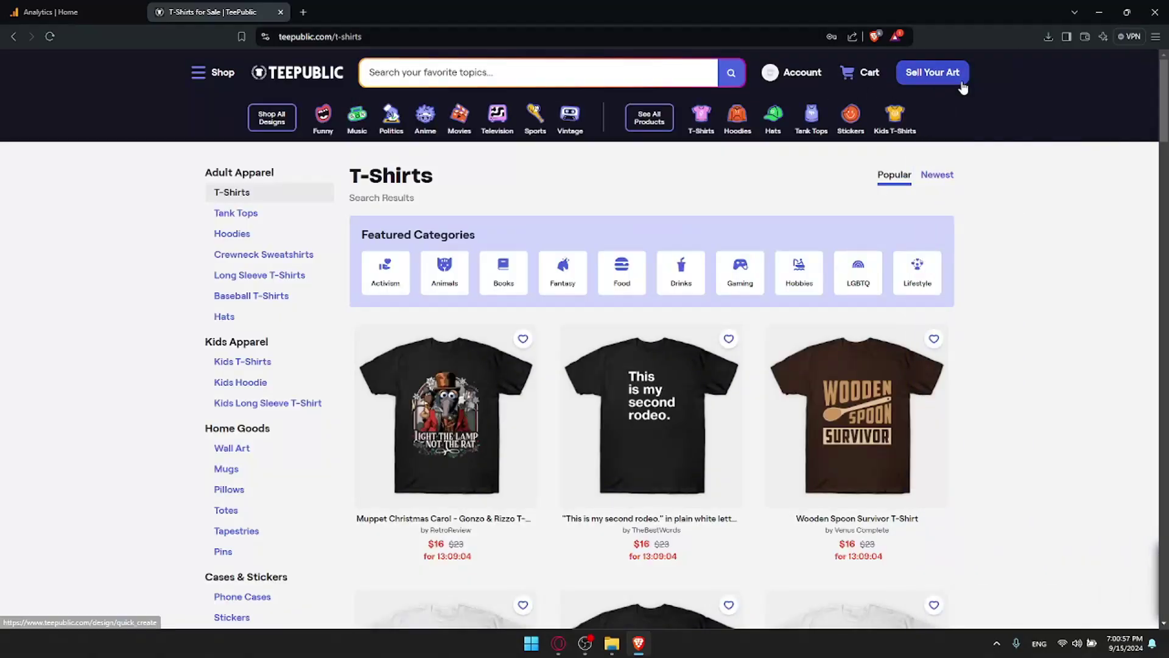
click(923, 78)
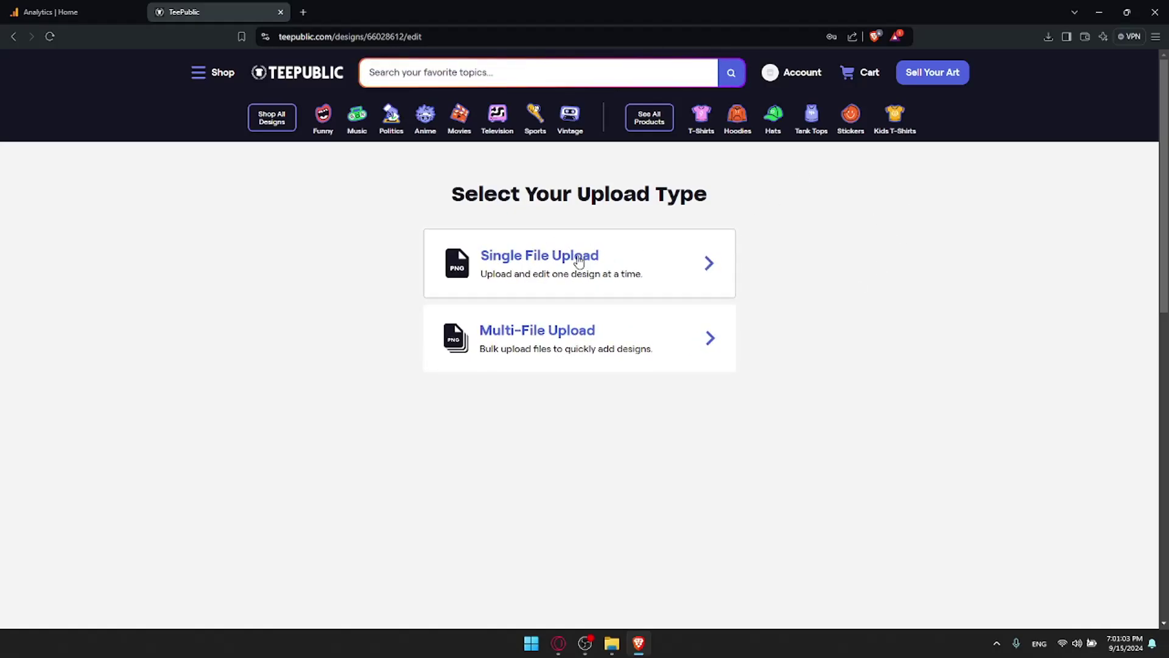
Step: Choose Single File Upload and name the store 'Omi' before entering the uploader
click(575, 256)
click(560, 294)
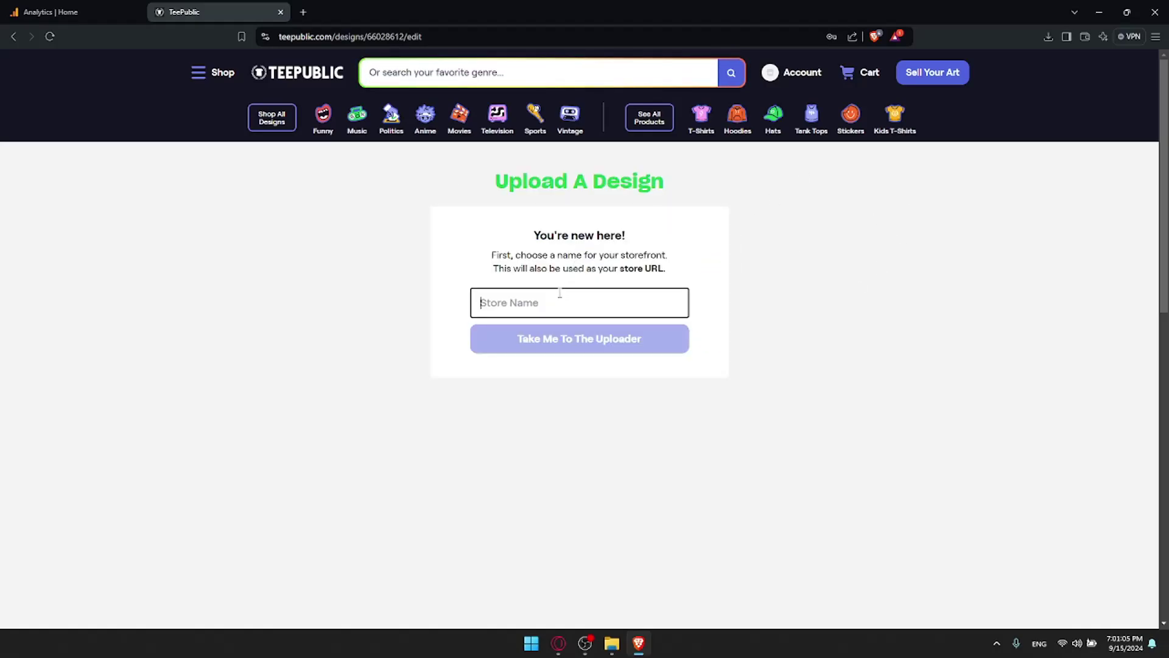
text(Omix0)
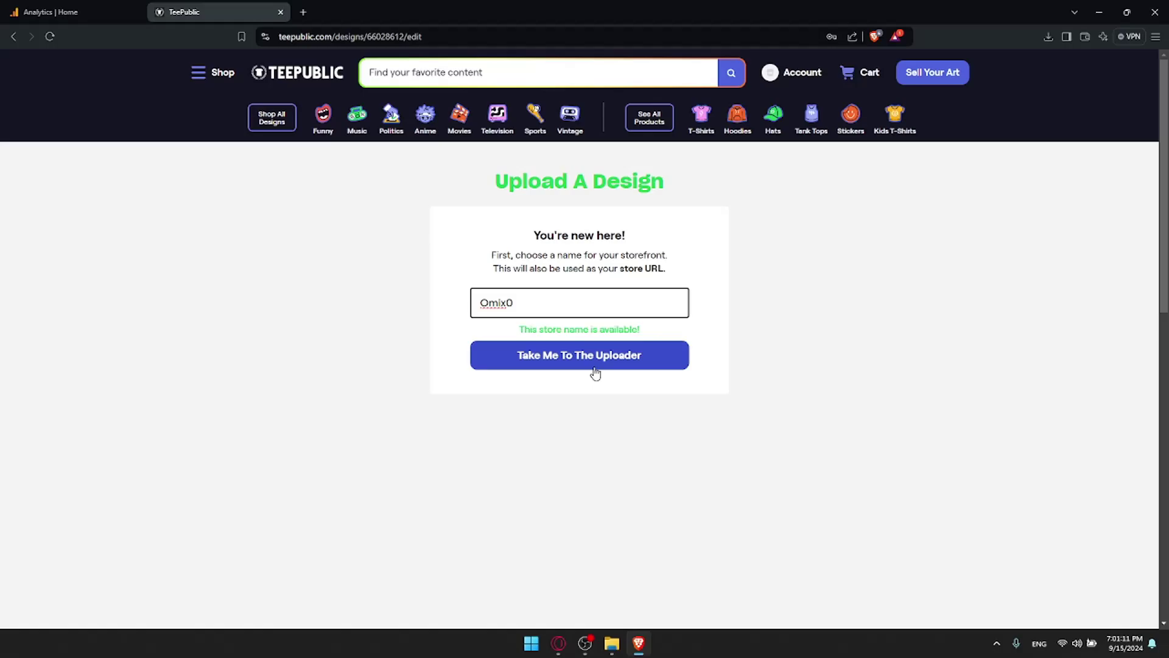
click(594, 368)
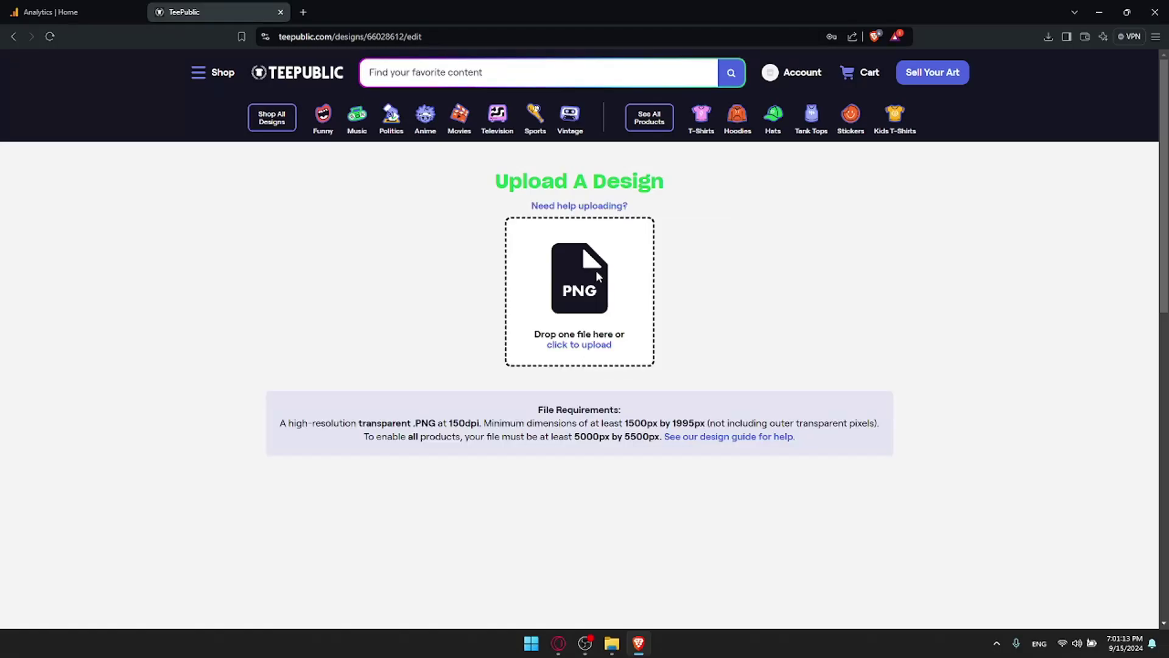
Step: Upload the design image from the file picker, then return to Google Analytics
click(595, 275)
double_click(210, 122)
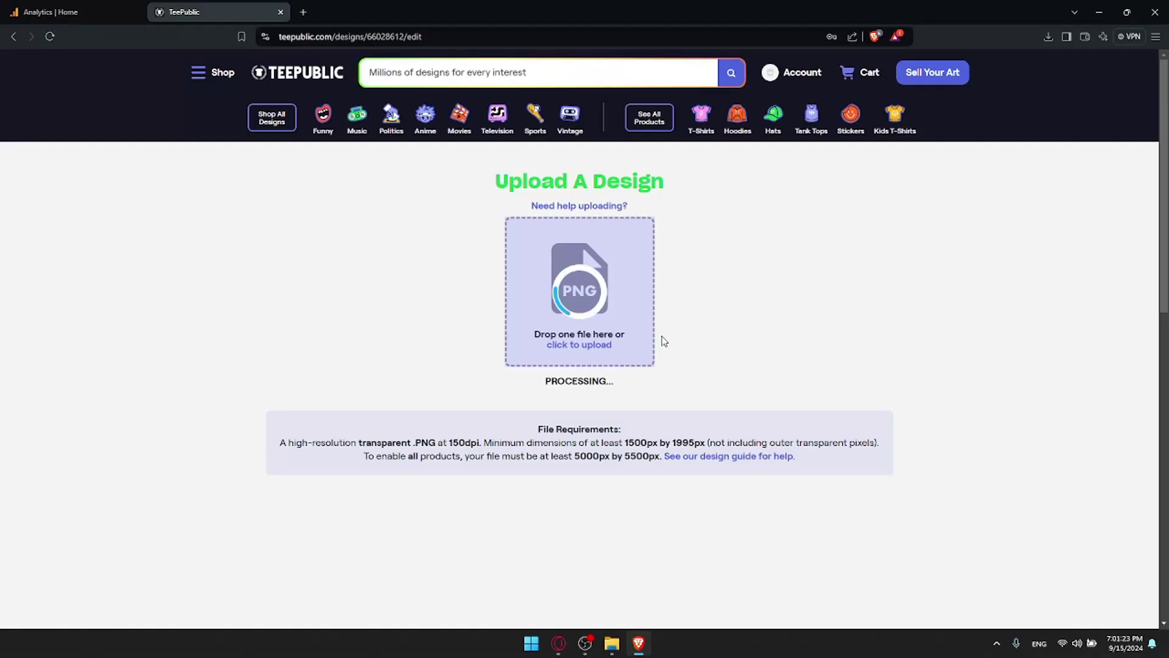
click(48, 11)
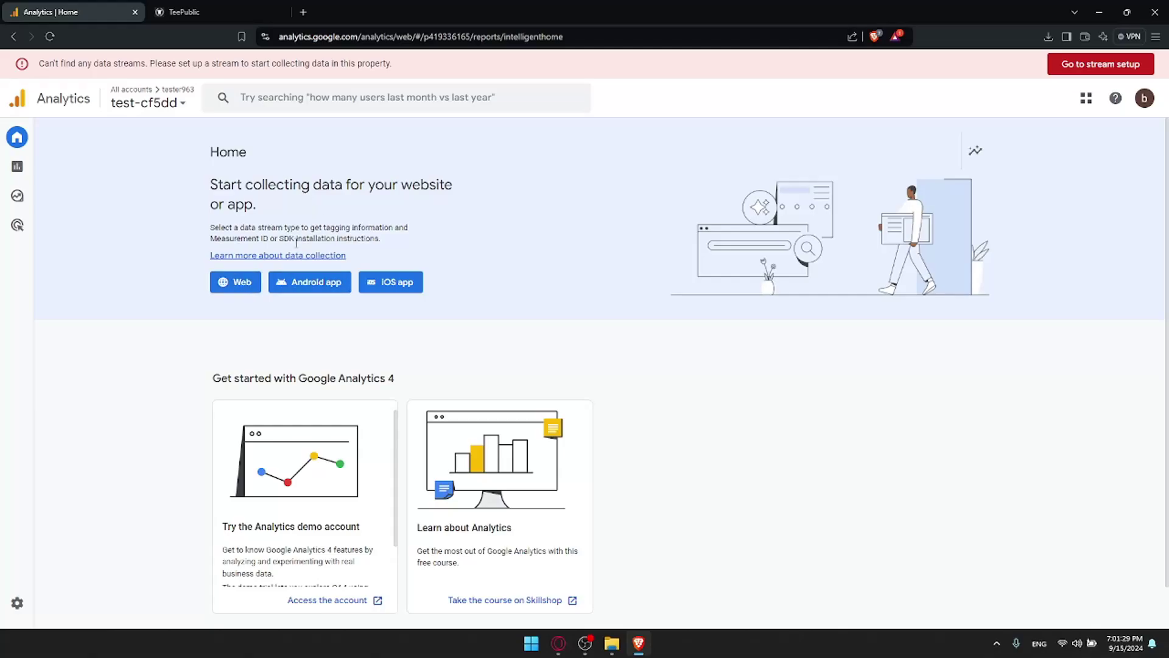
Step: Choose a Web data stream and select the Website URL and Stream name fields
click(236, 284)
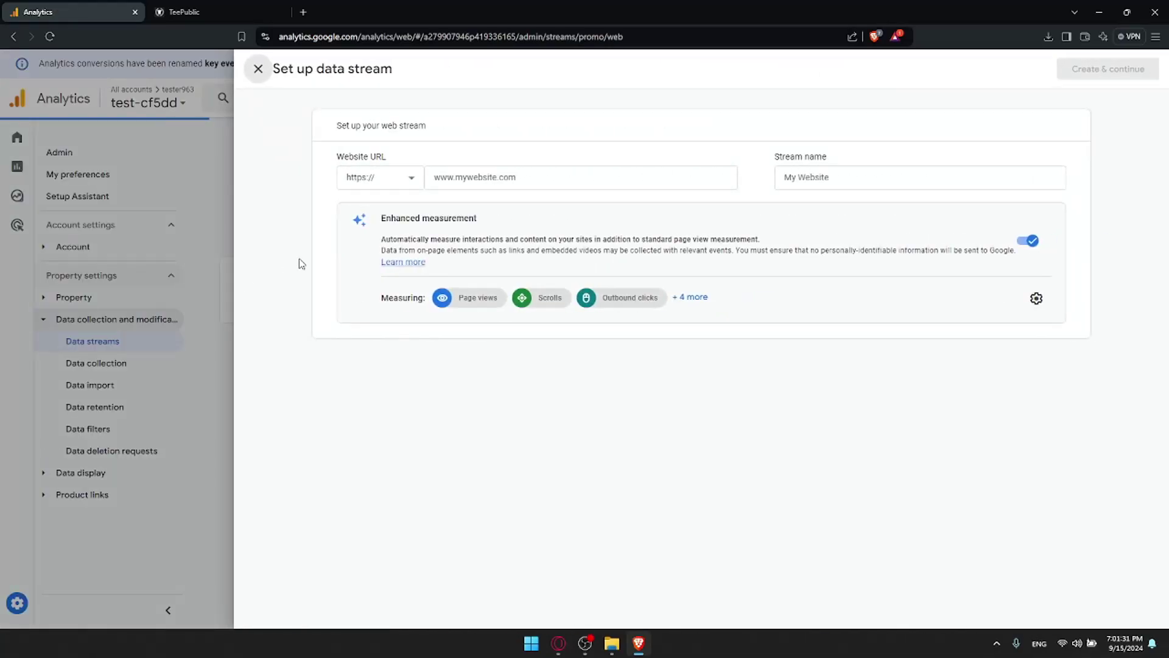
click(467, 175)
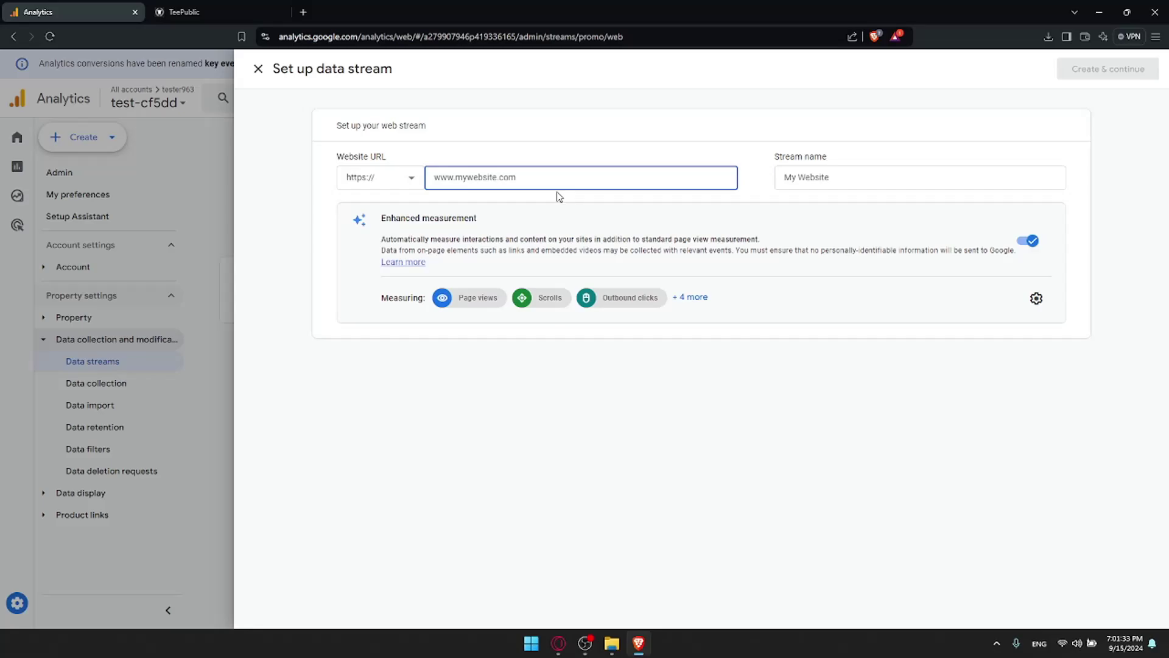
click(934, 179)
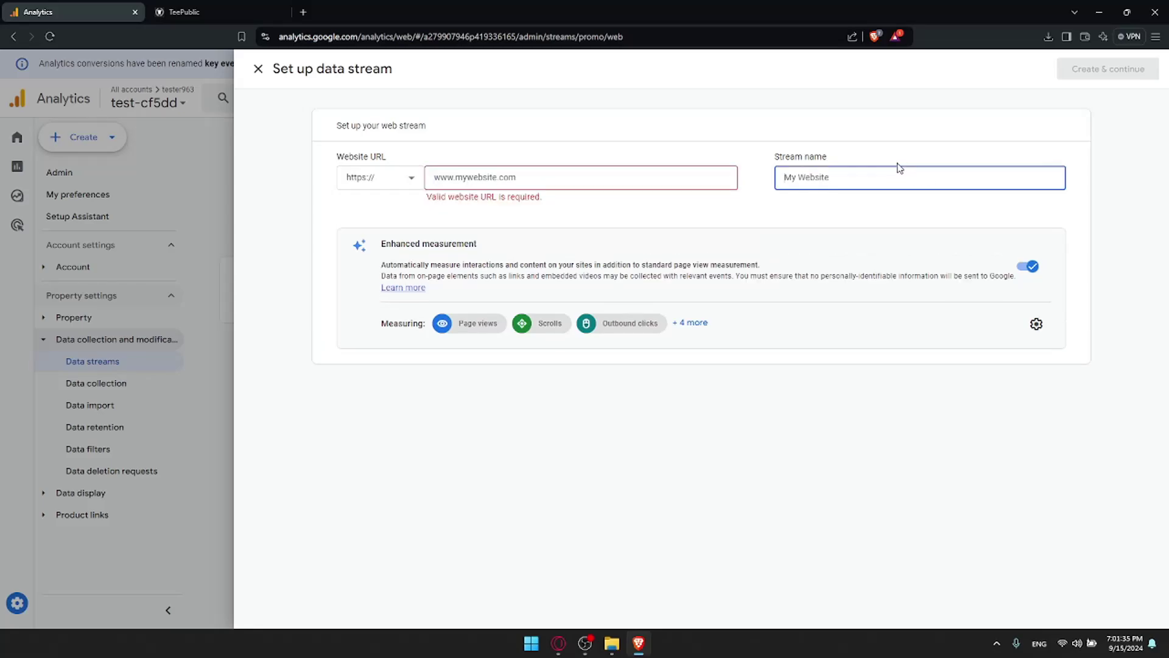
Step: Title the uploaded design 'test' and set its main tag to 'testing'
click(195, 11)
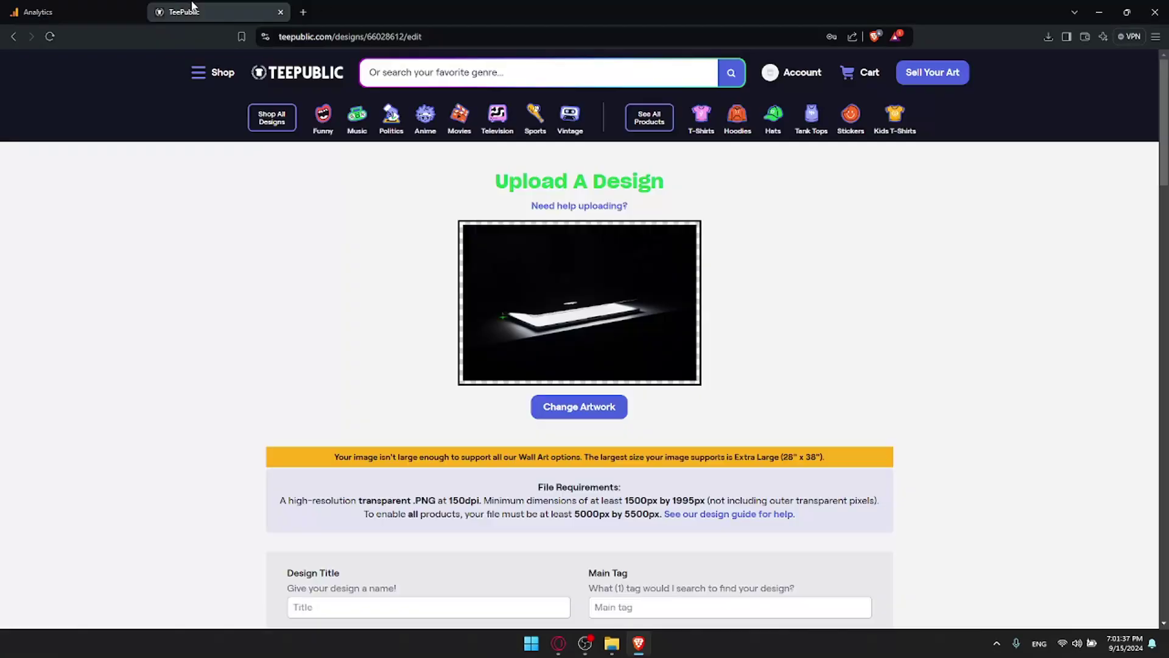
scroll(682, 303, down, 3)
scroll(682, 307, down, 2)
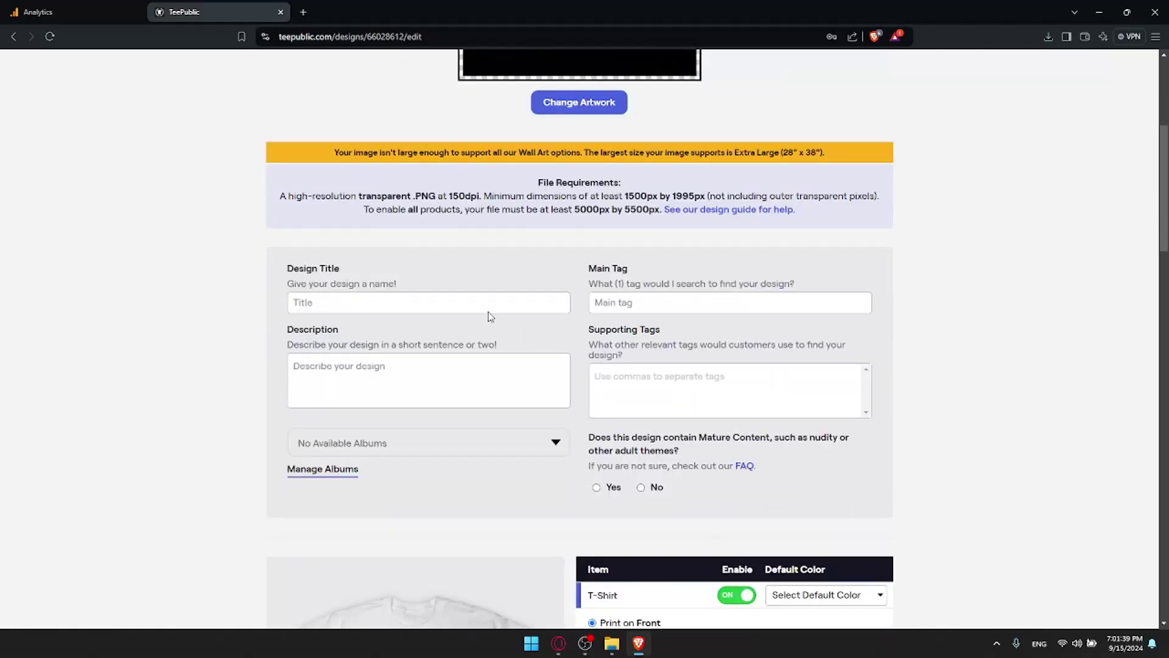
click(479, 300)
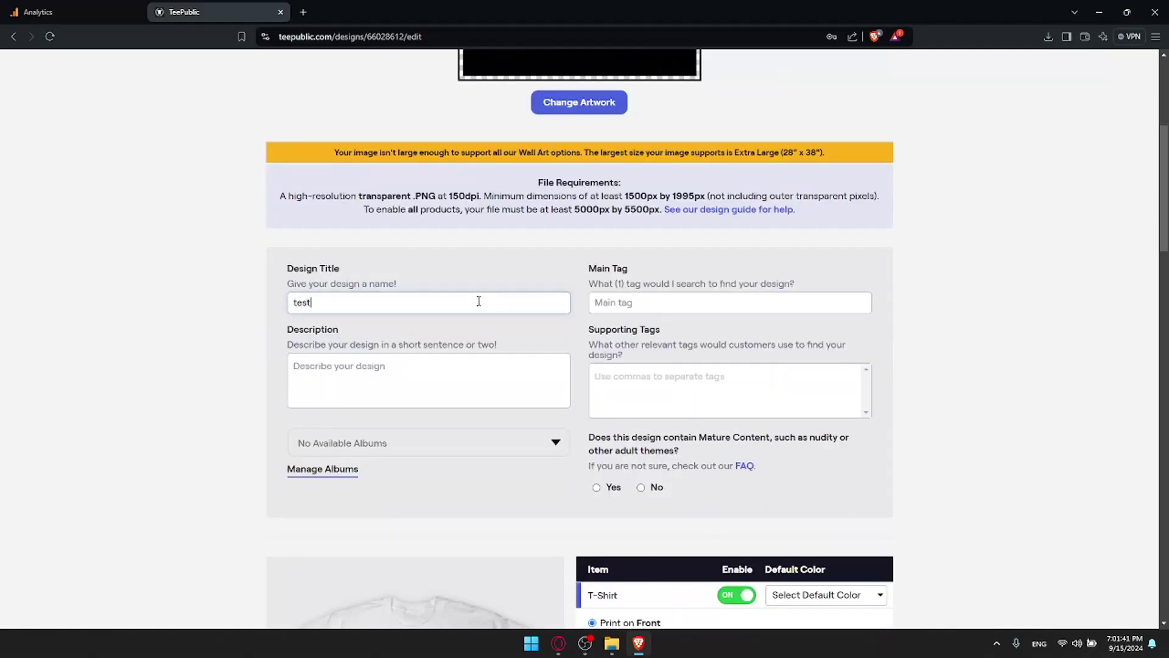
click(706, 296)
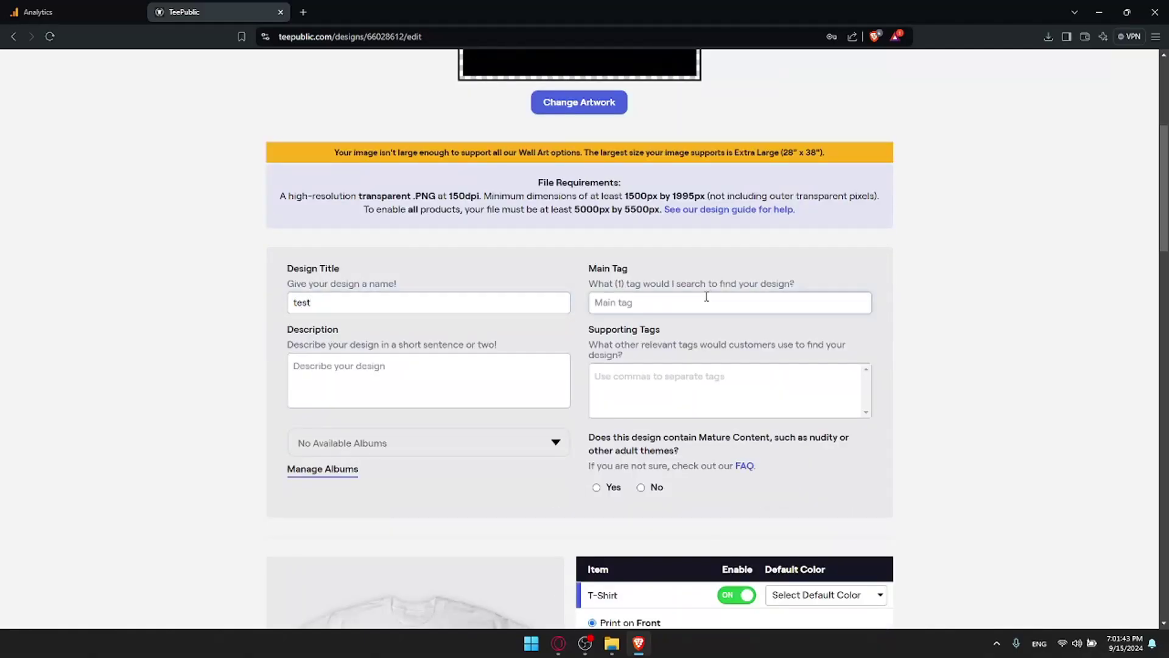
text(test)
click(649, 347)
Step: Describe the design as 'just testing', mark mature content No, and review the product toggles
click(335, 390)
text(Ju)
key(BackSpace)
key(BackSpace)
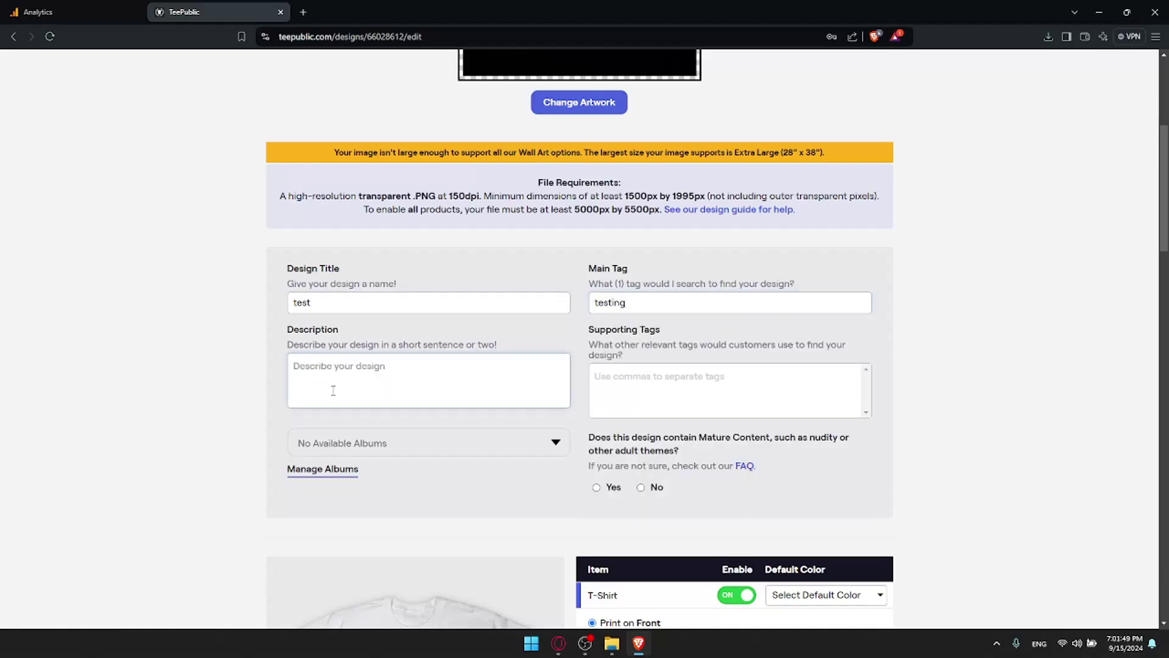
text(just testing)
scroll(772, 373, down, 3)
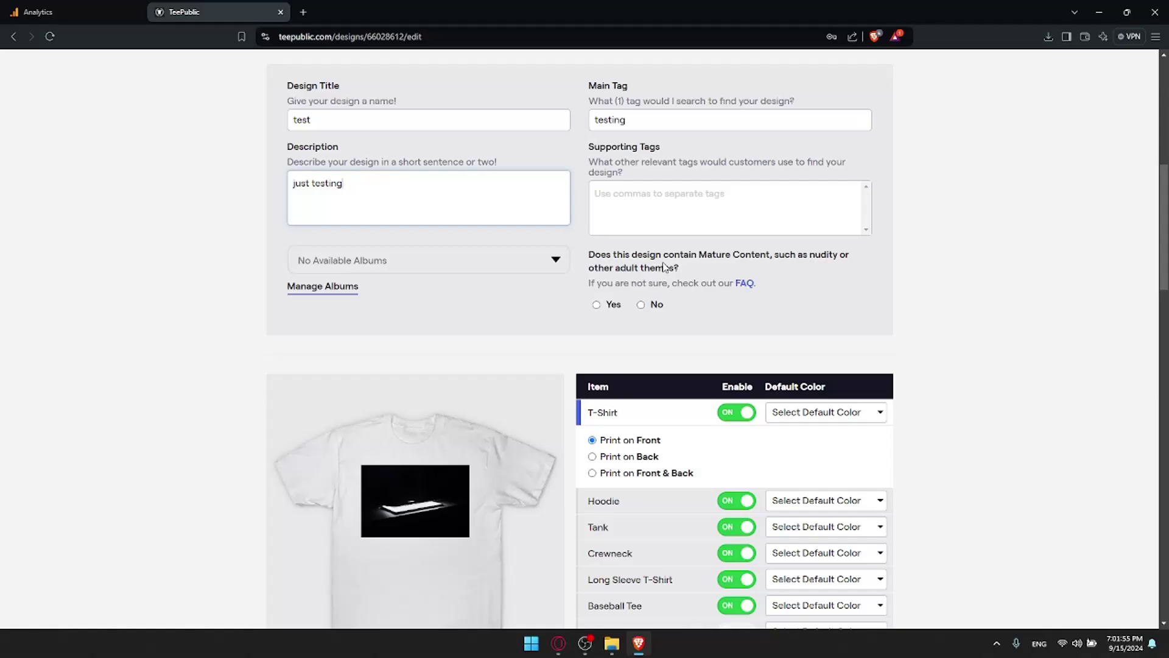
click(648, 299)
scroll(681, 324, up, 1)
scroll(688, 317, down, 3)
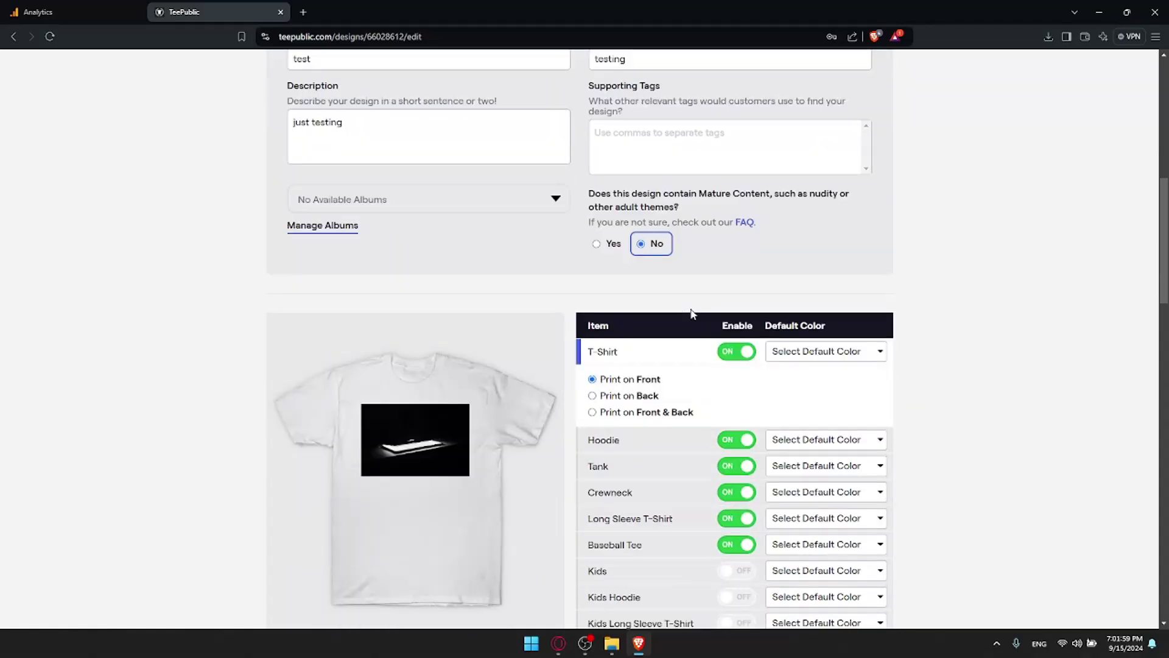
scroll(692, 314, down, 12)
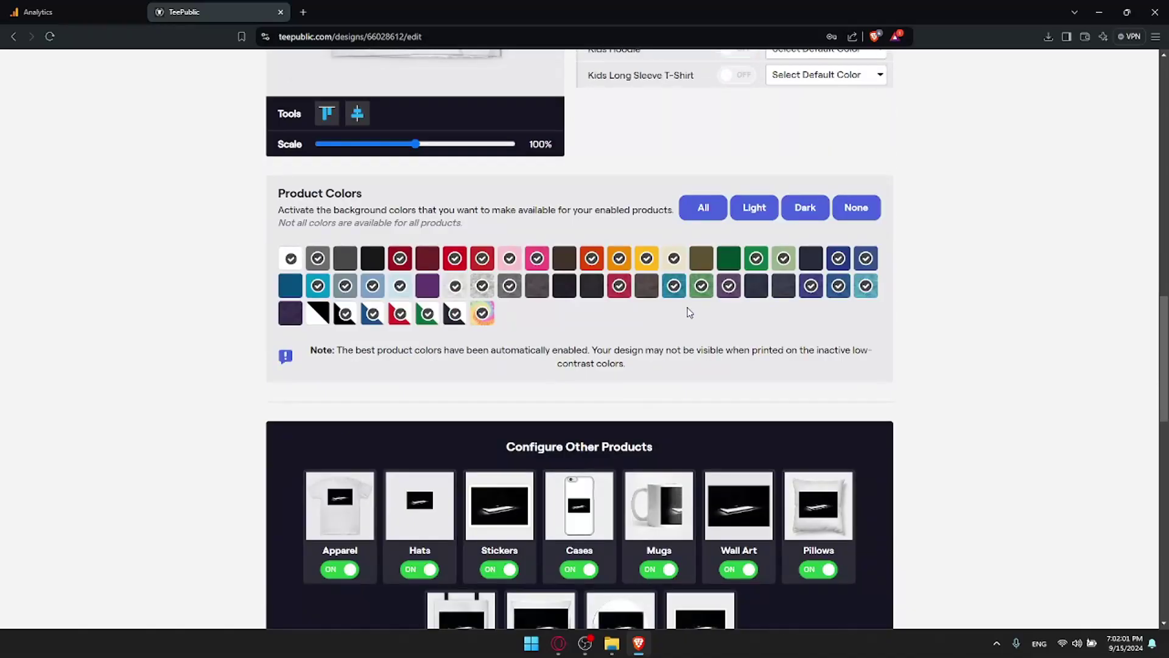
scroll(674, 327, down, 1)
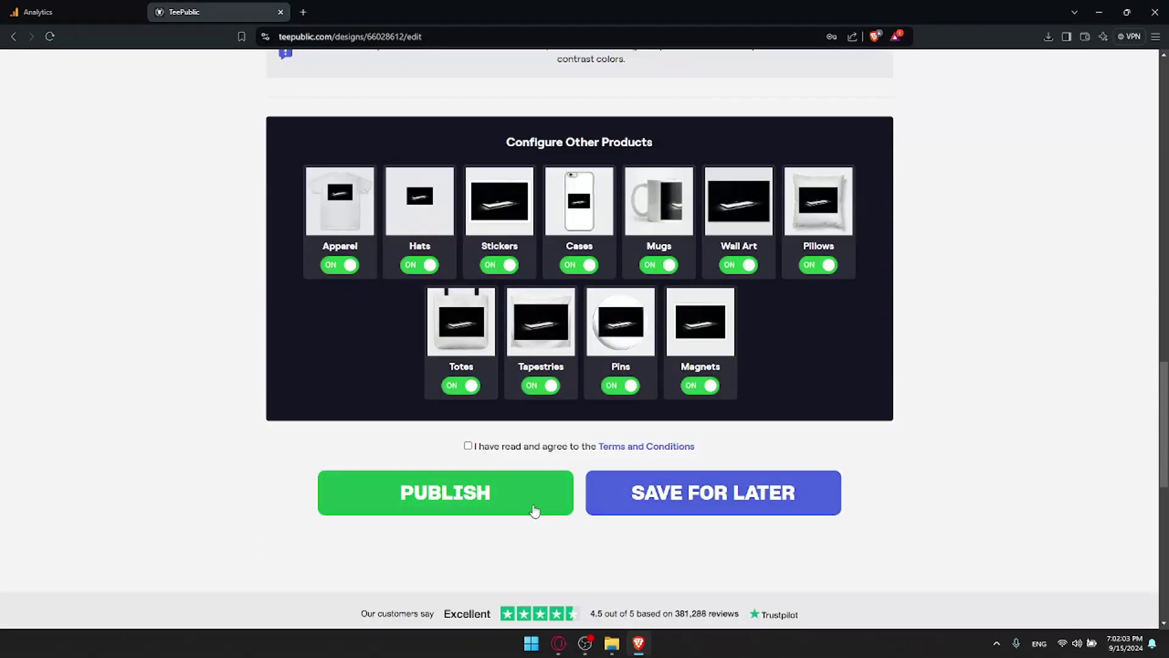
Step: Accept the terms, attempt to publish, and dismiss the missing-details alert
click(503, 450)
click(490, 492)
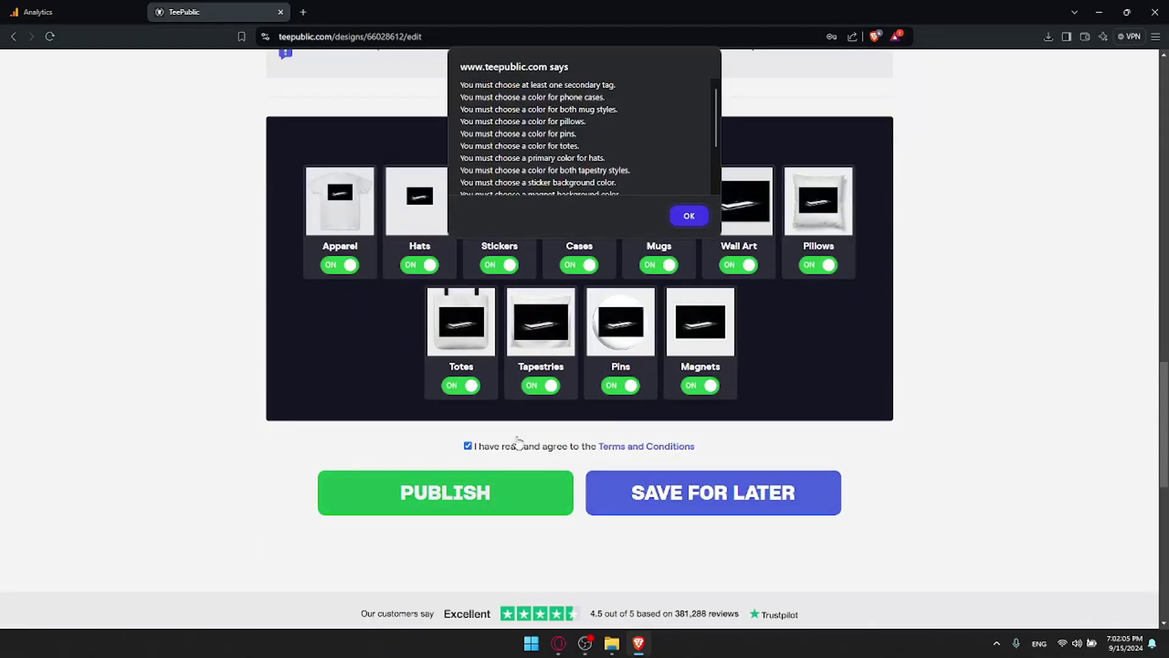
click(688, 217)
scroll(665, 237, up, 7)
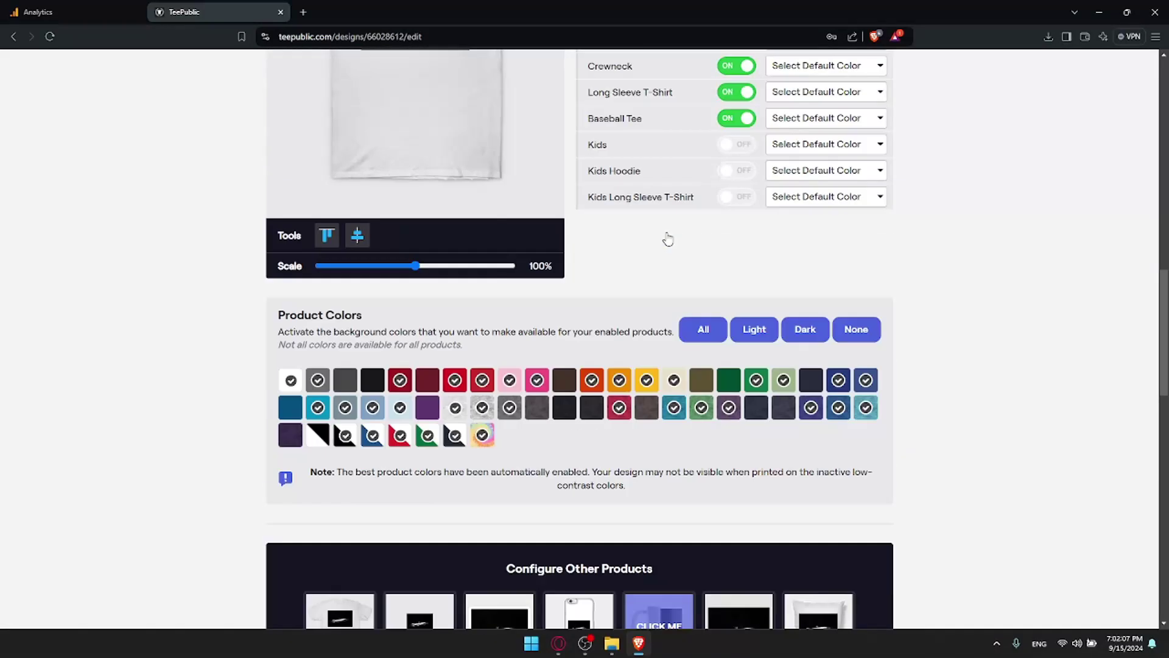
scroll(730, 285, up, 3)
Step: Set default colours: White for Kids, Black for the Hoodie, Black/White for the Baseball Tee
click(830, 333)
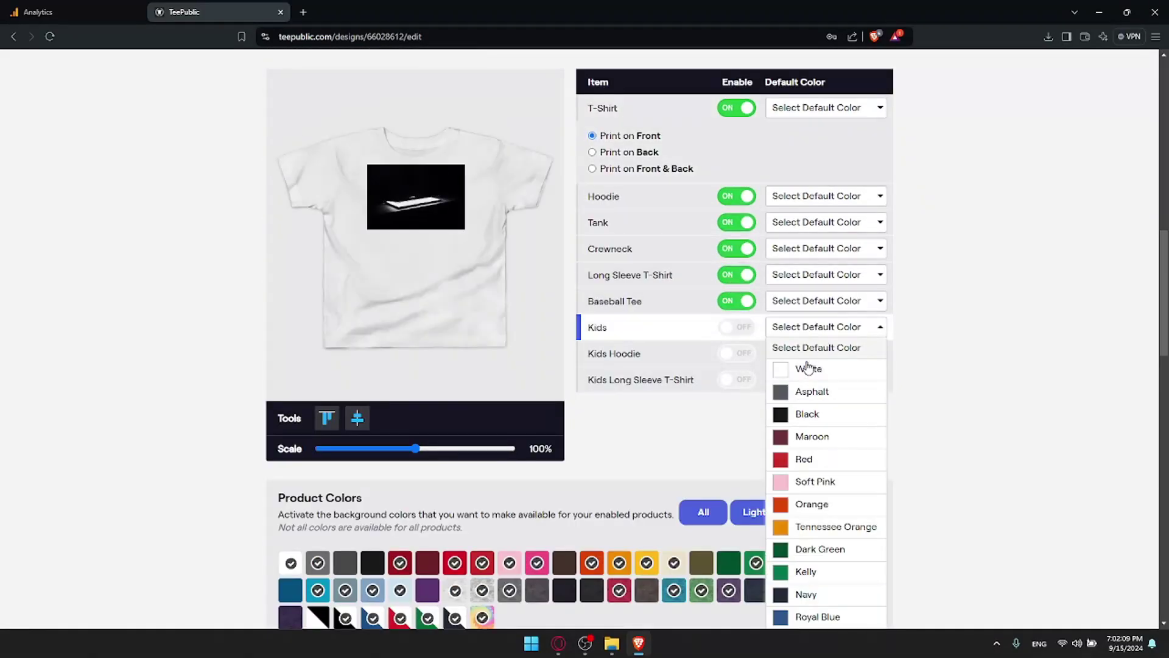
click(806, 365)
click(804, 198)
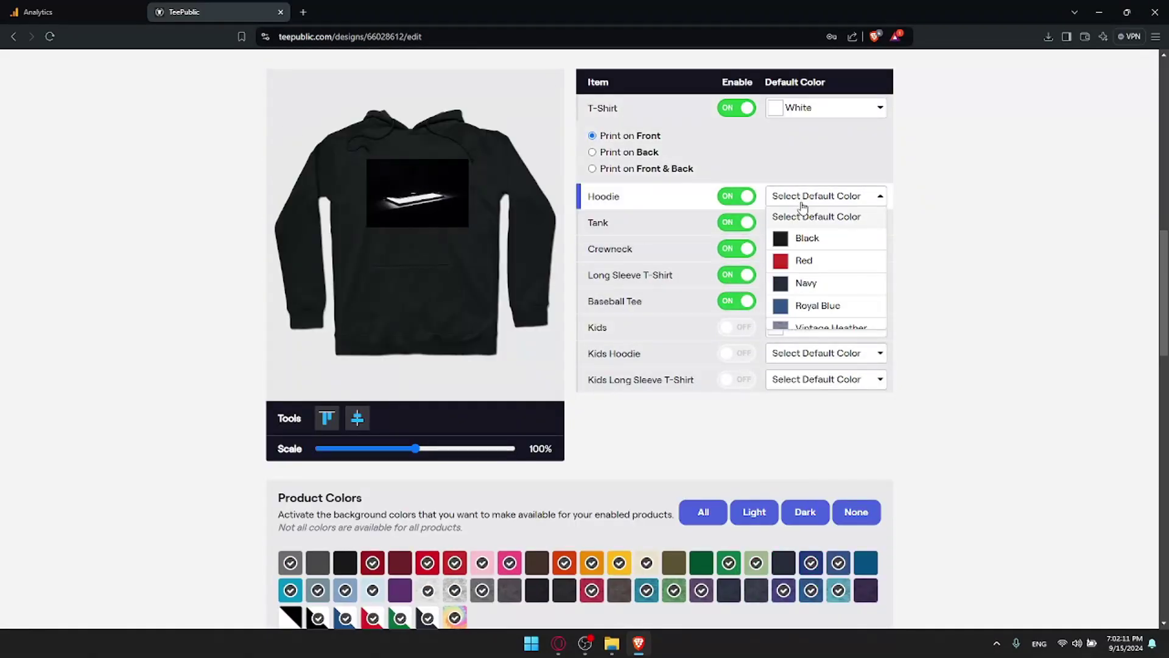
click(803, 238)
click(826, 300)
click(804, 339)
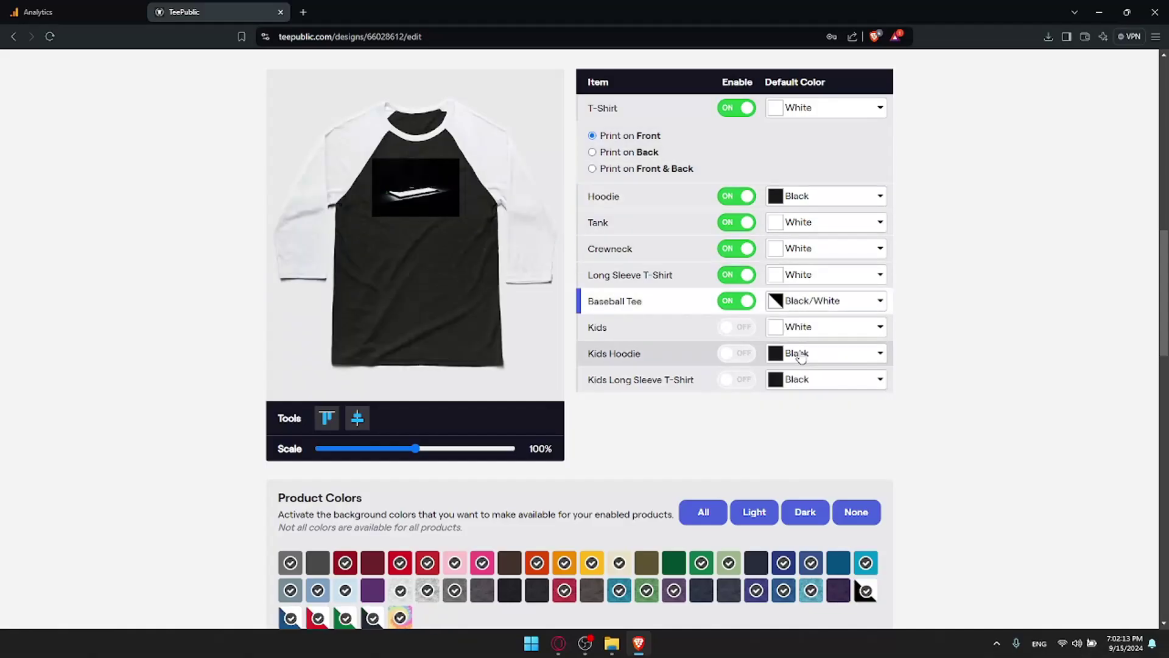
scroll(801, 323, down, 3)
scroll(763, 293, up, 8)
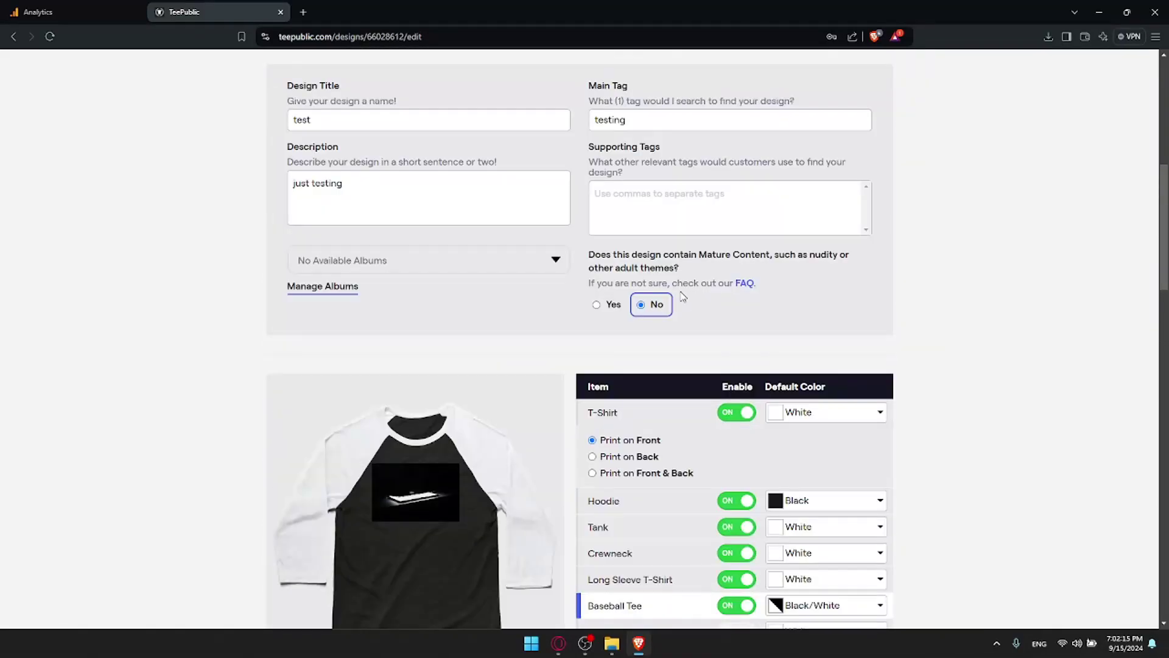
scroll(682, 296, down, 15)
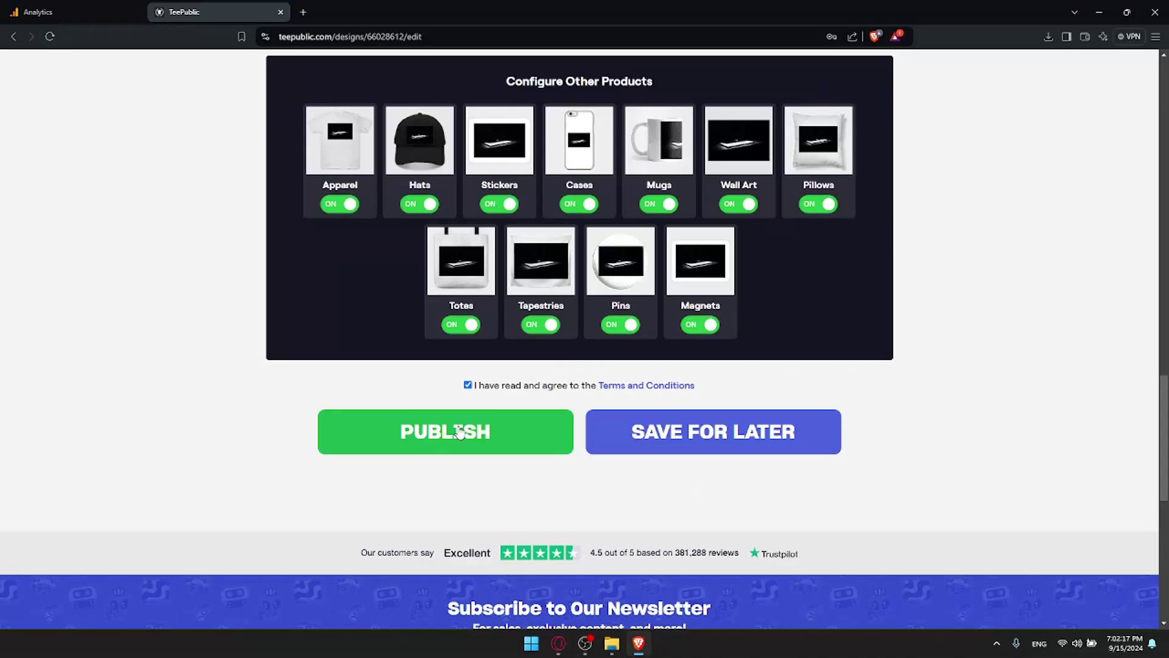
Step: Retry publishing and dismiss the warning that a secondary tag is required
click(459, 432)
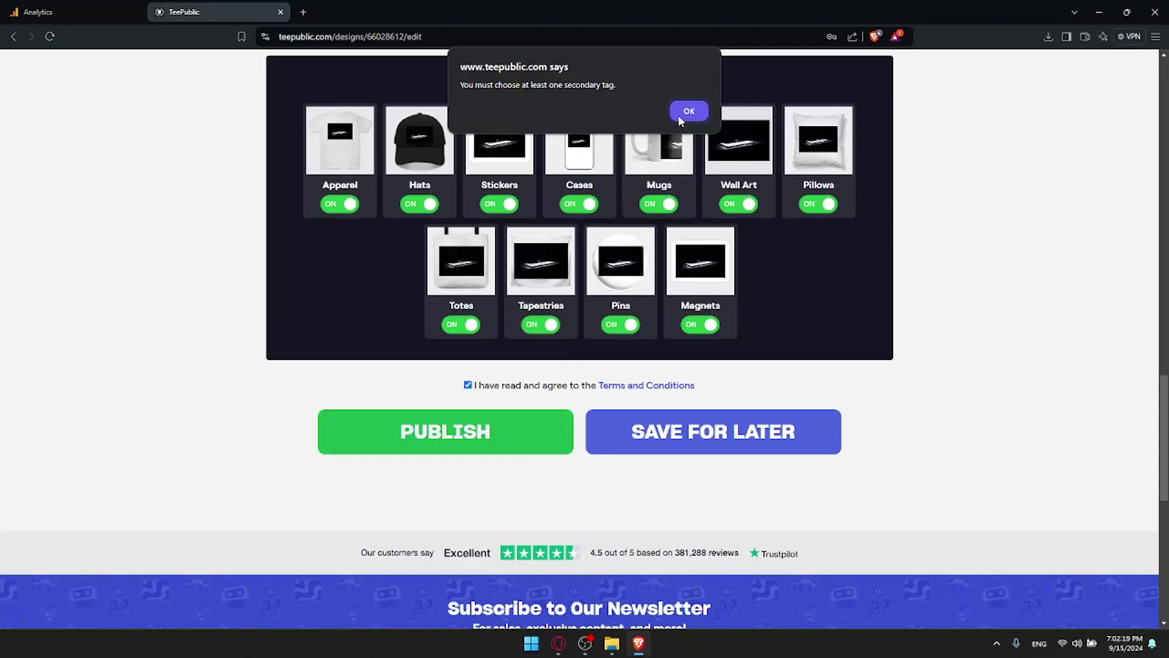
click(688, 111)
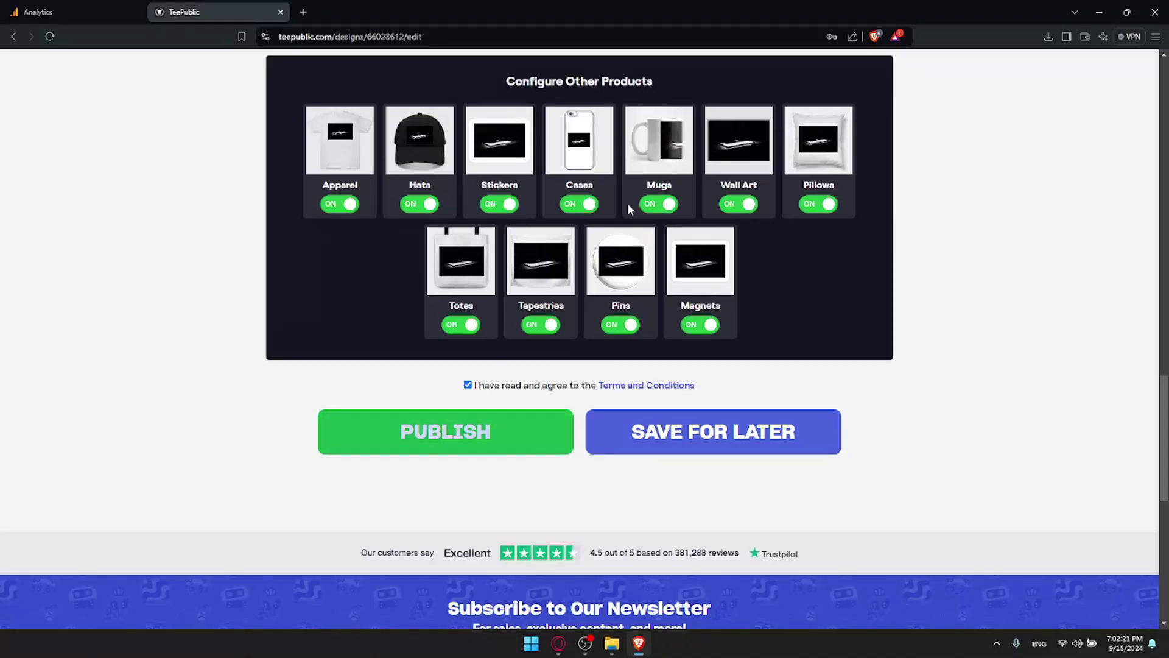
scroll(627, 204, up, 12)
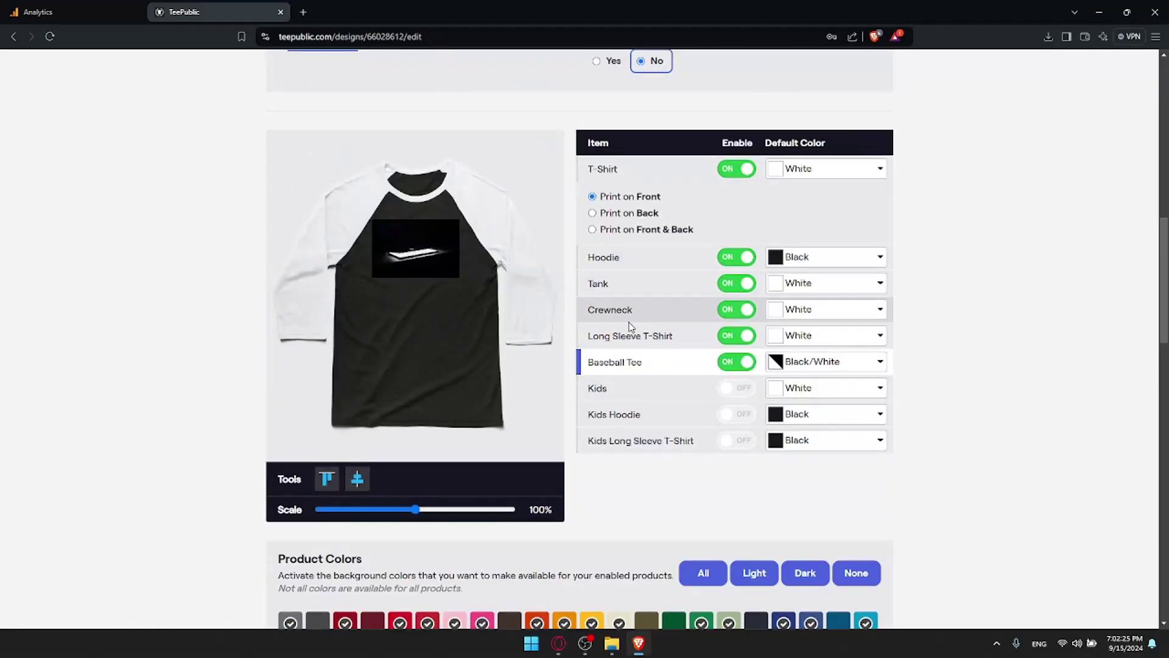
scroll(630, 327, up, 6)
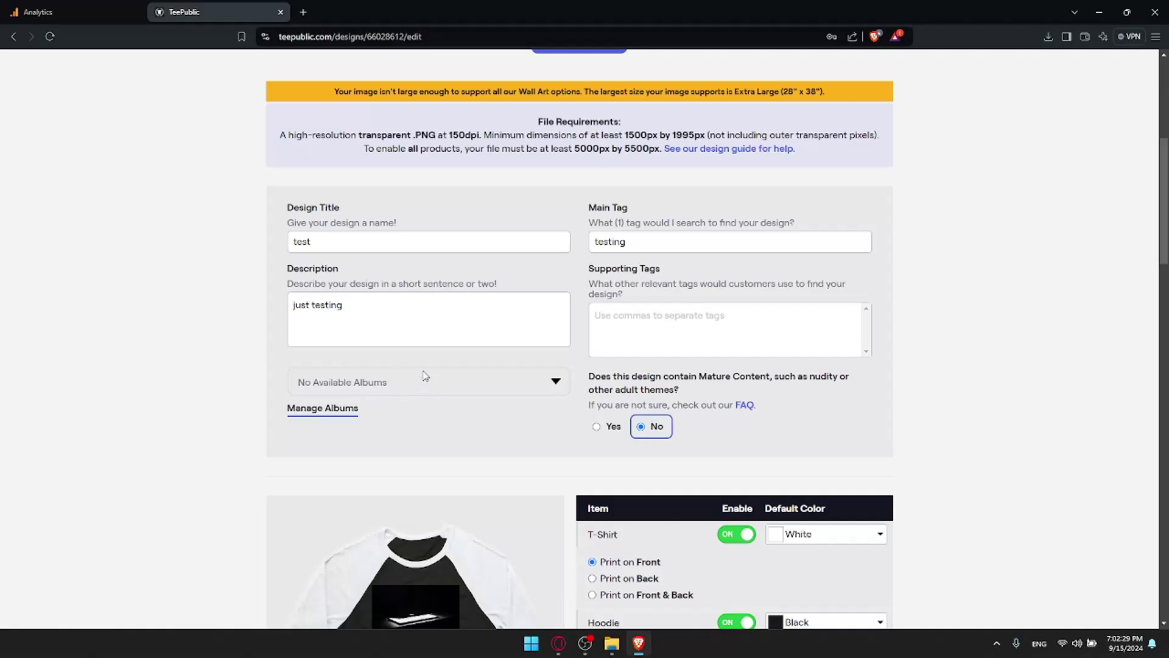
Step: Attempt publishing again and dismiss the missing secondary tag warning
scroll(456, 326, down, 20)
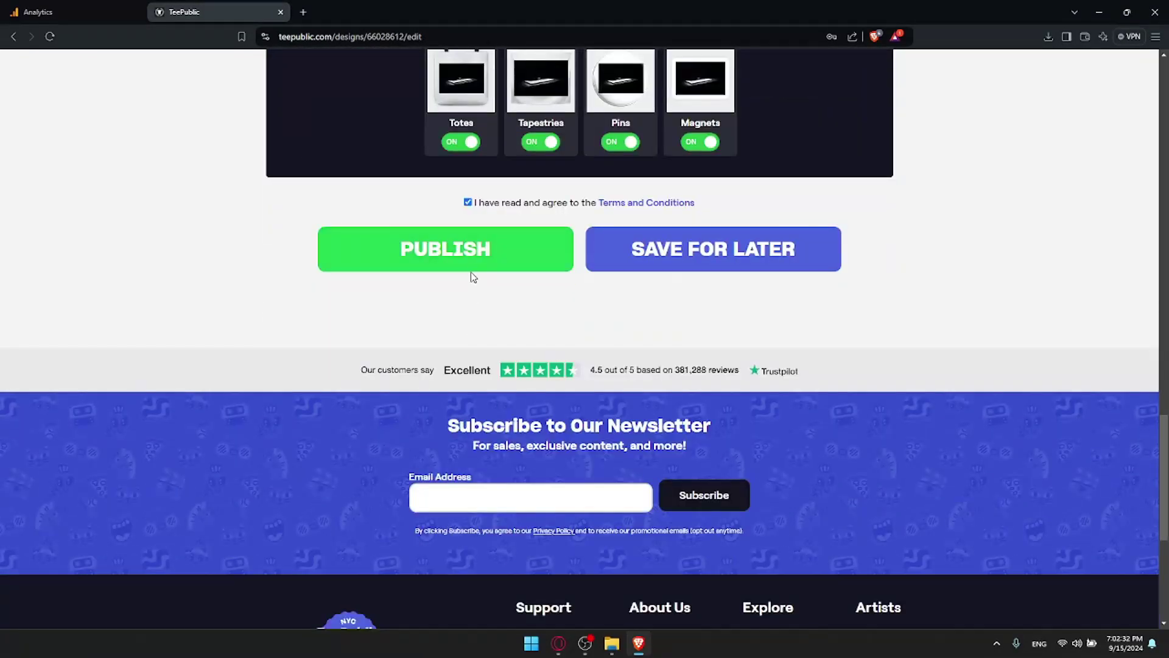
click(472, 260)
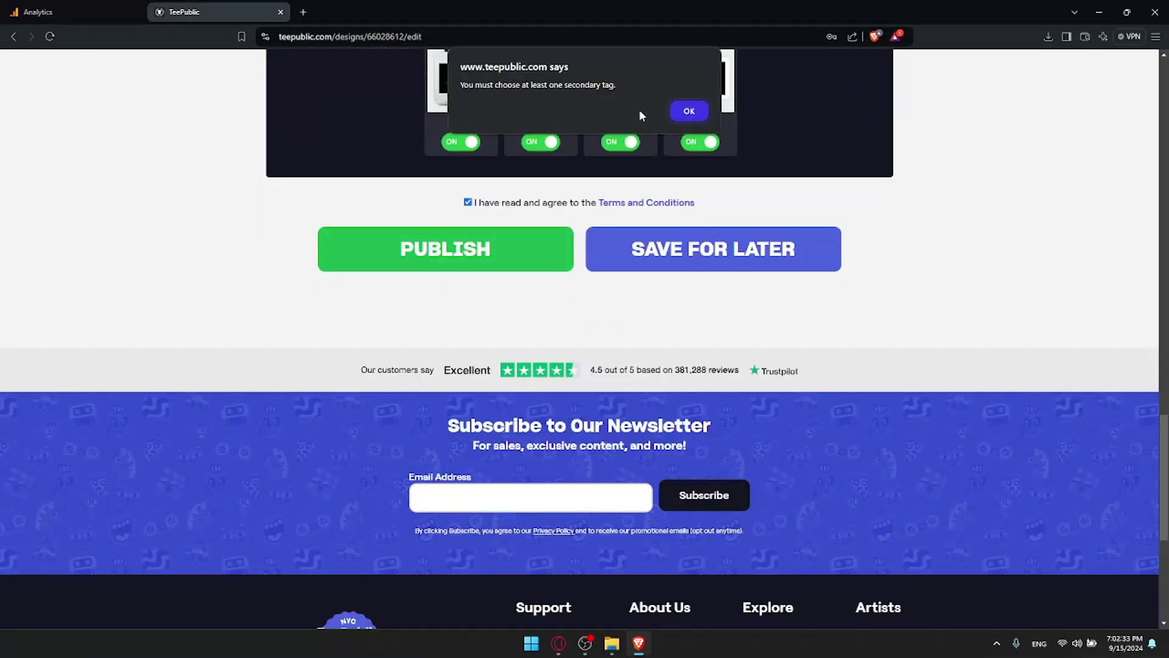
click(687, 111)
scroll(750, 211, up, 15)
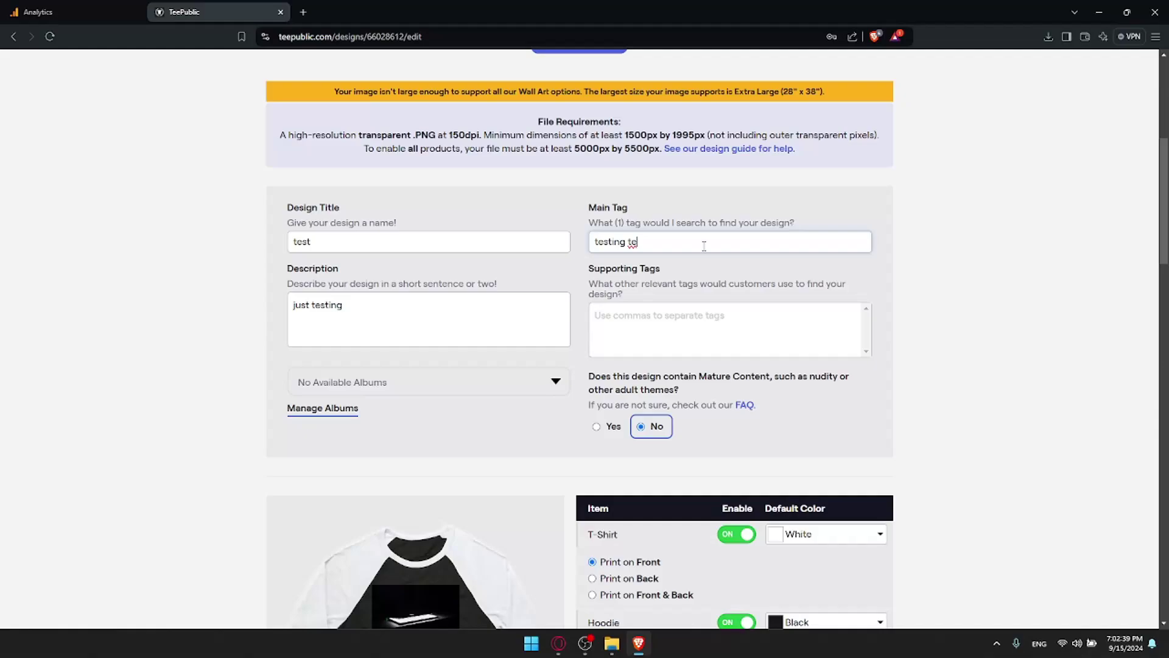
Step: Change the main tag to 'tshirtdesign test' using the tshirtdesign suggestion
key(BackSpace)
key(BackSpace)
key(BackSpace)
text(tshirt)
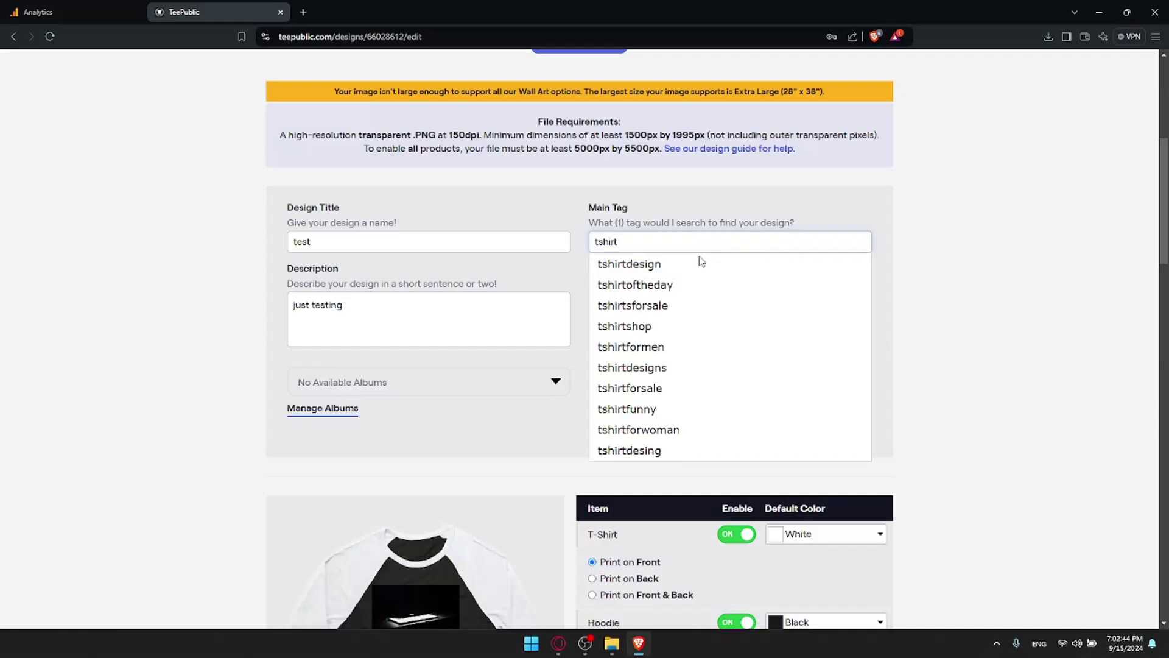
click(702, 262)
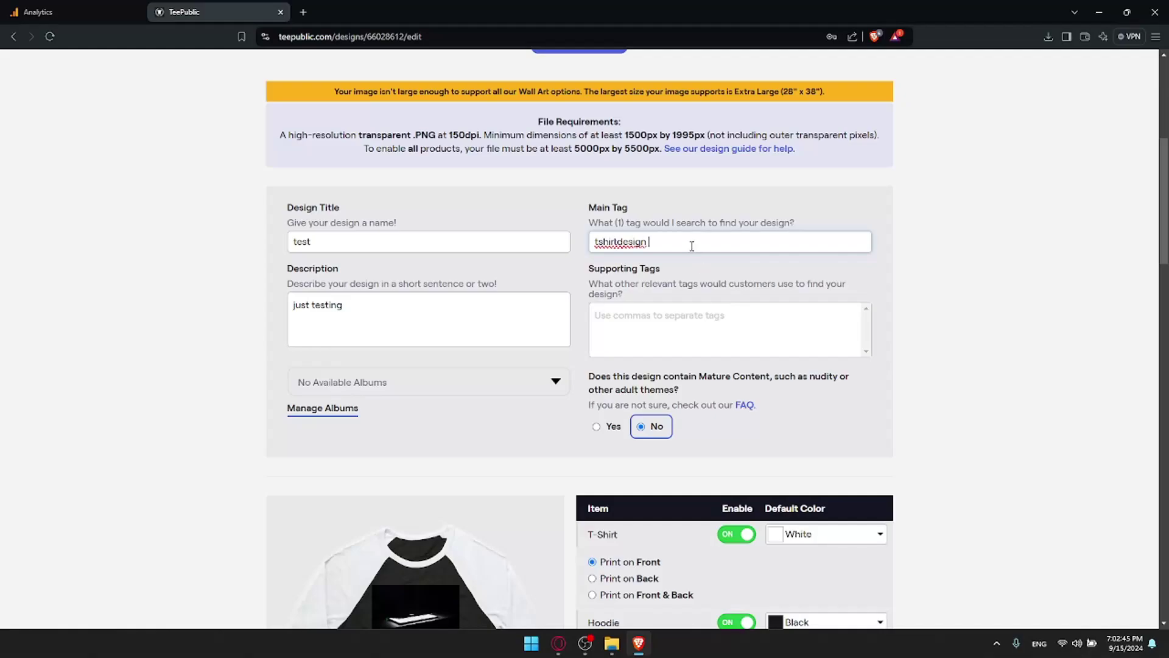
click(690, 247)
text(test)
Step: Add 'testing' and 'test' as supporting tags and publish the design
click(696, 335)
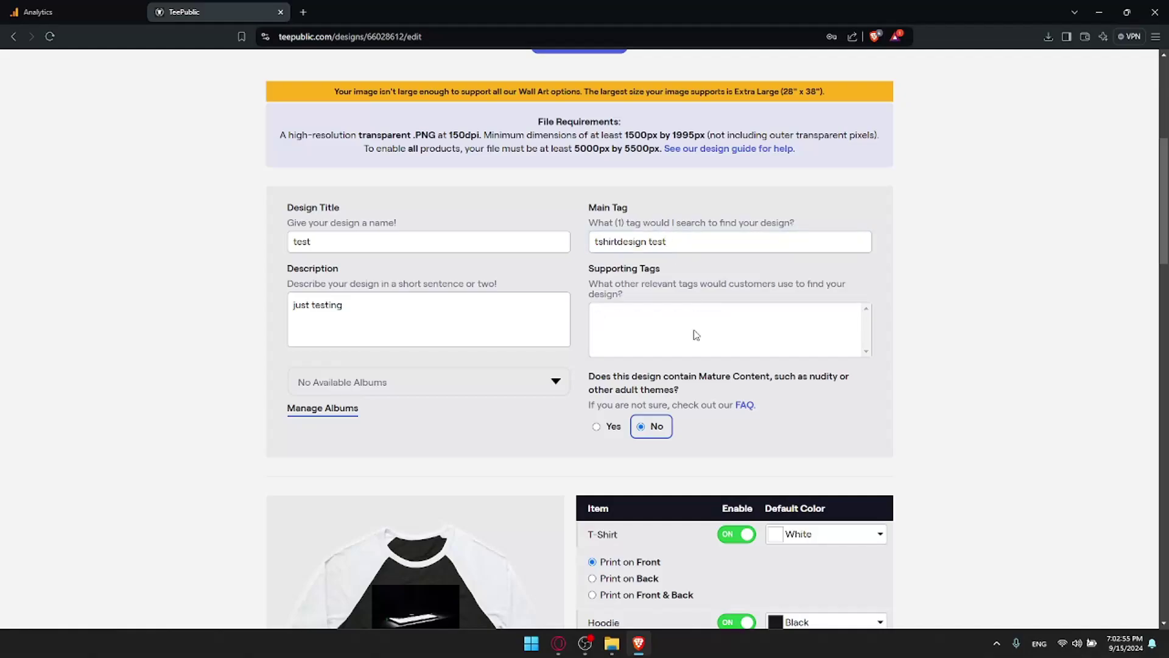
text(testing)
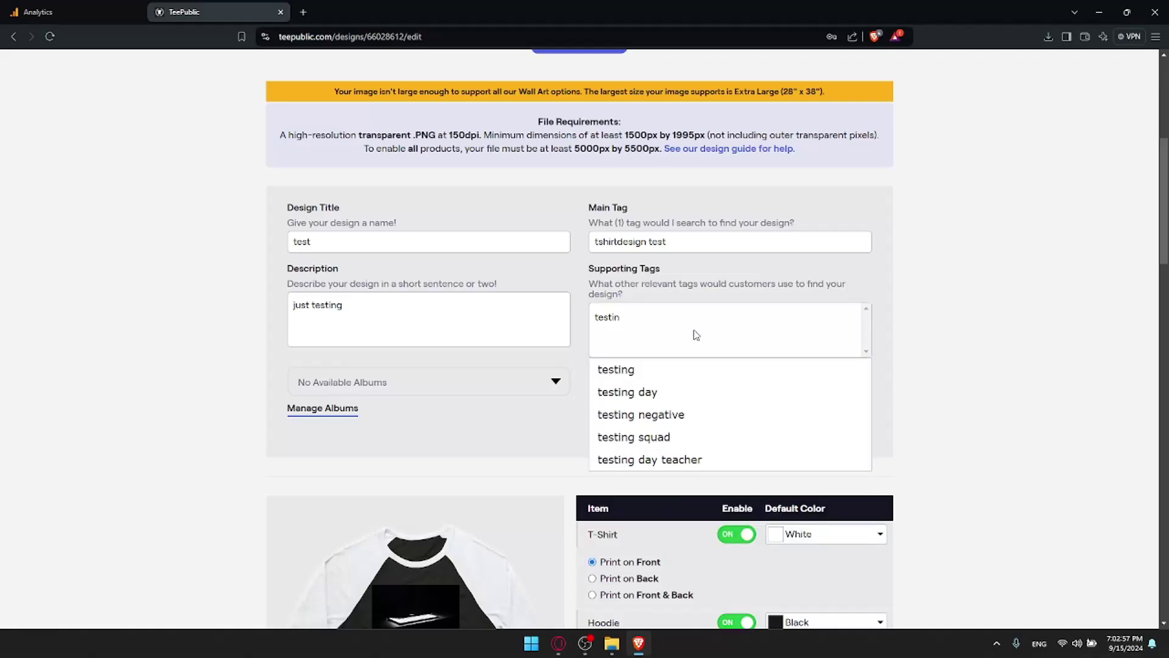
click(668, 372)
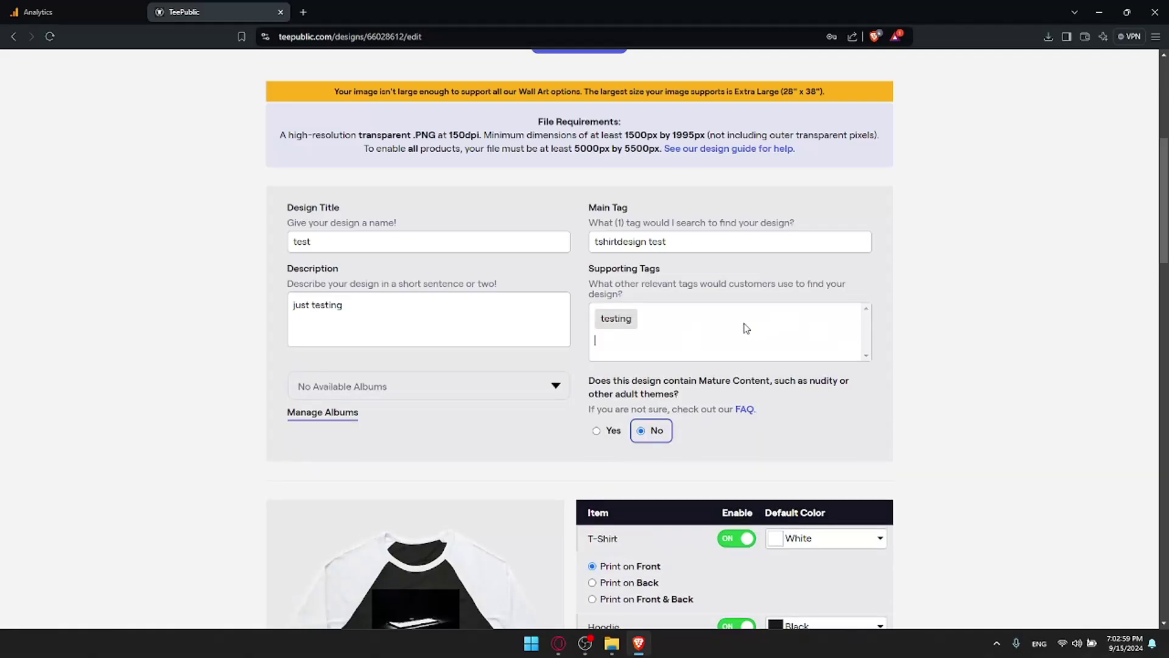
text(y)
text(test)
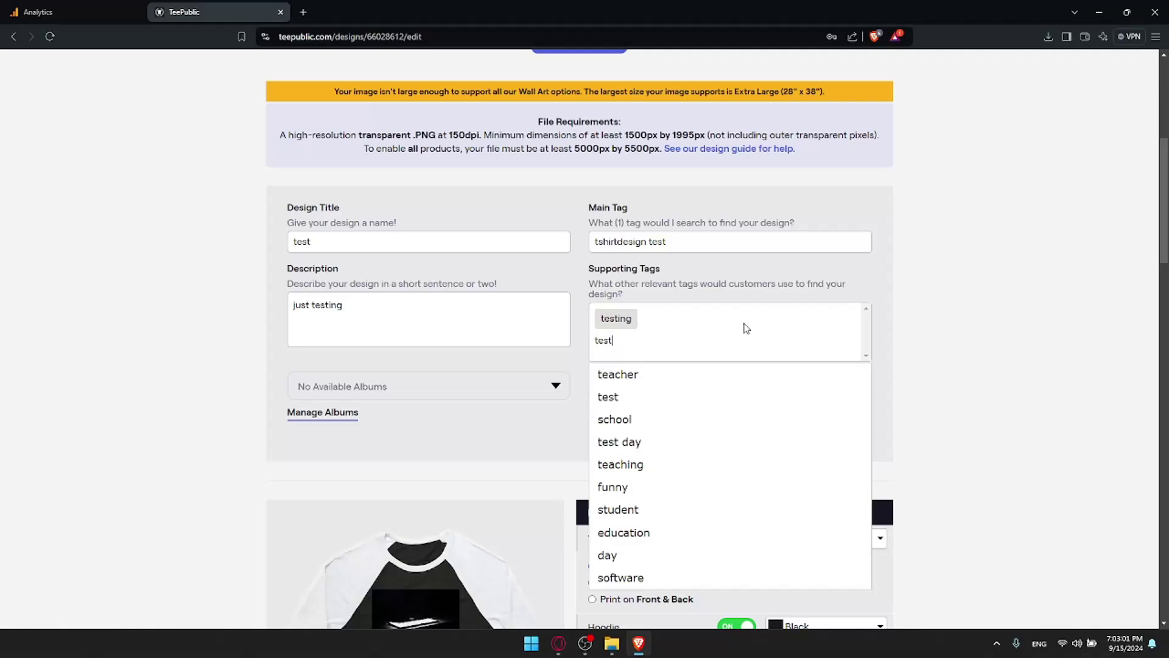
click(688, 382)
scroll(690, 384, down, 20)
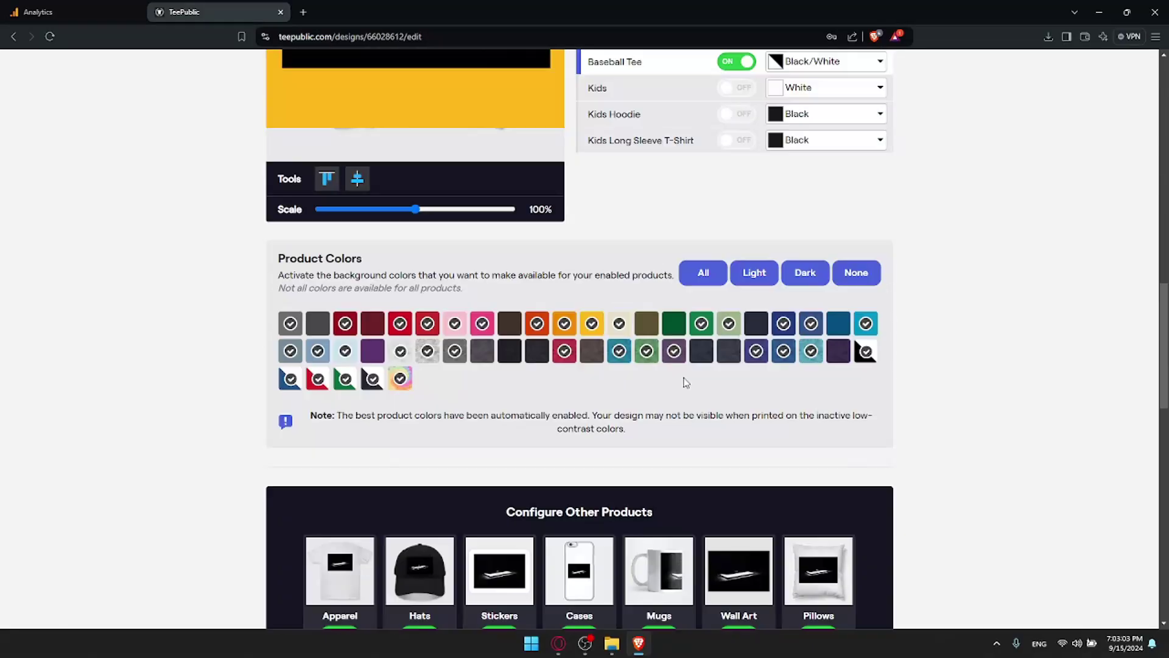
click(471, 254)
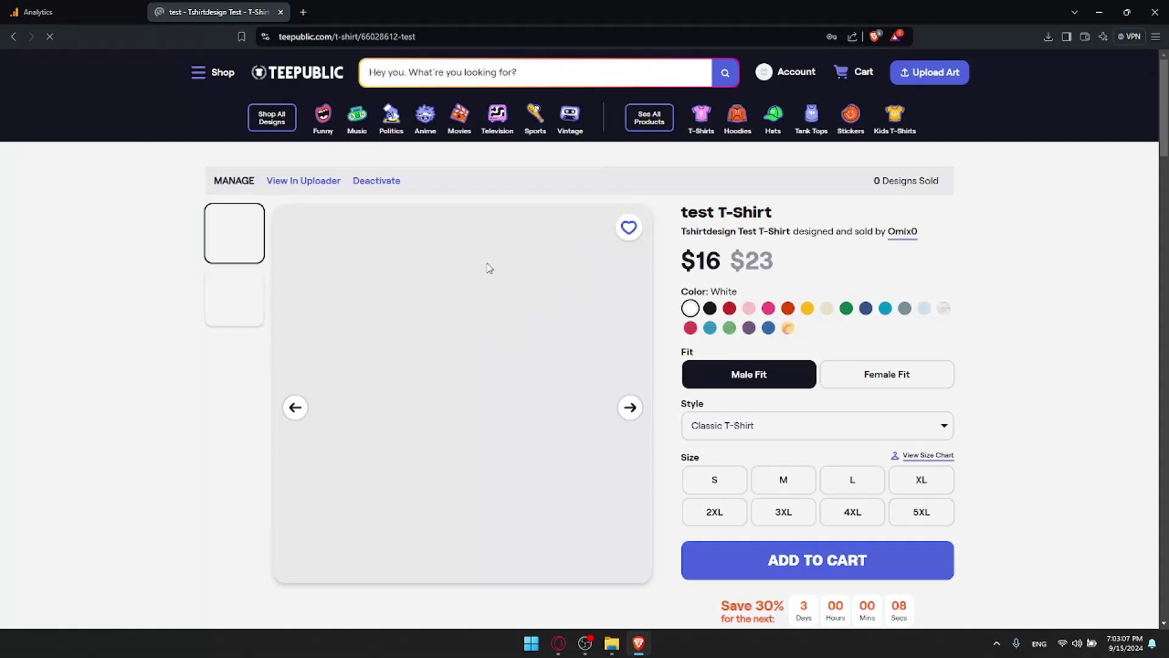
Step: Flip through the test T-Shirt's product images, then open the Account panel with Manage Store
scroll(608, 281, down, 1)
scroll(611, 271, up, 1)
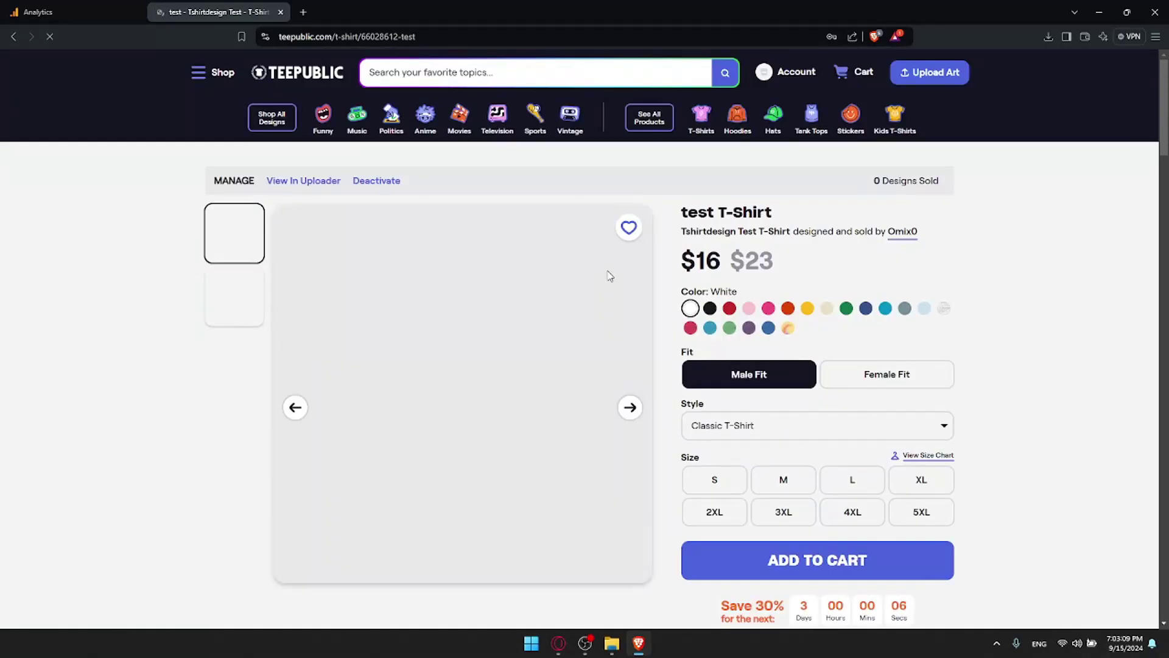
scroll(612, 268, down, 6)
scroll(612, 268, up, 6)
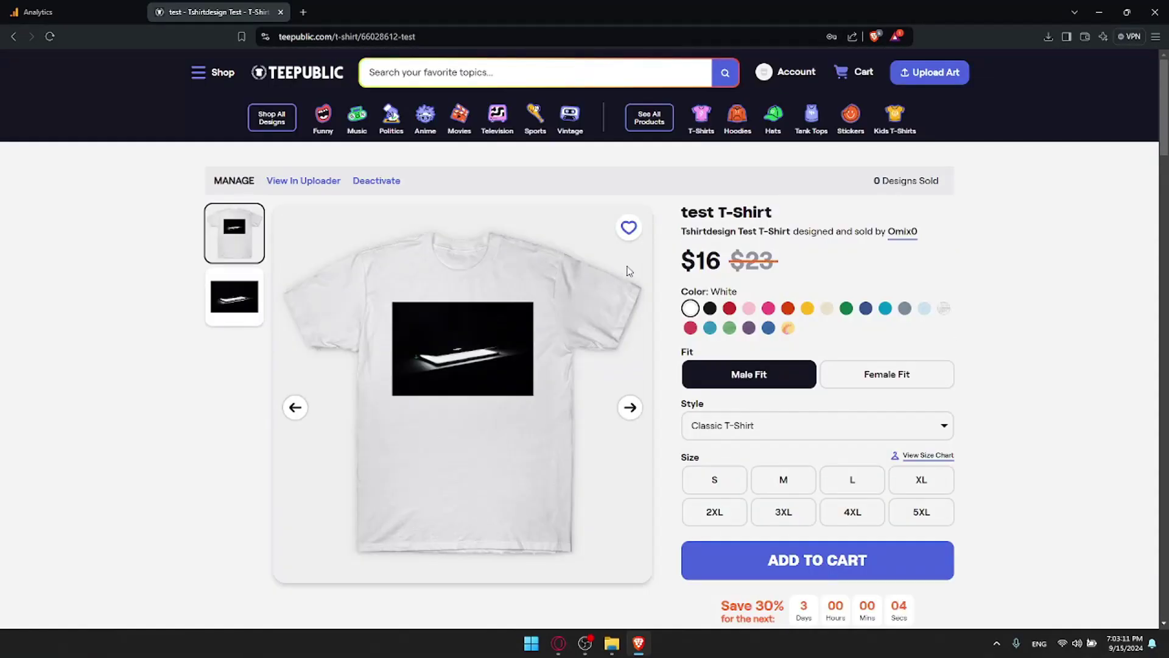
click(630, 408)
click(629, 408)
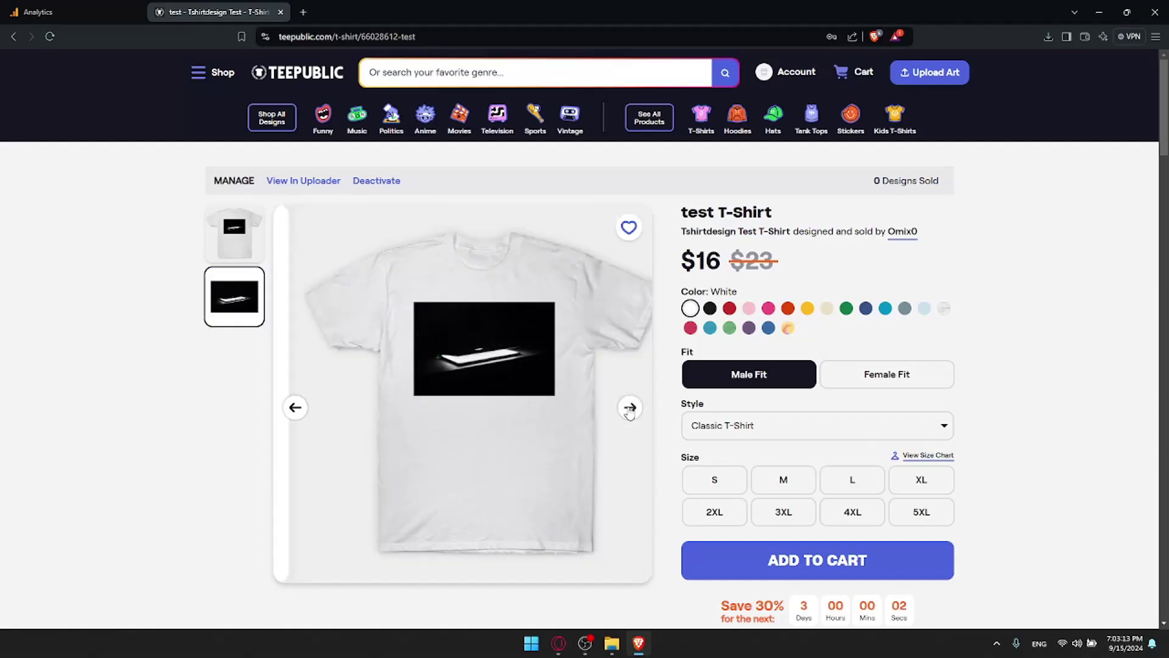
click(630, 408)
click(630, 408)
click(629, 408)
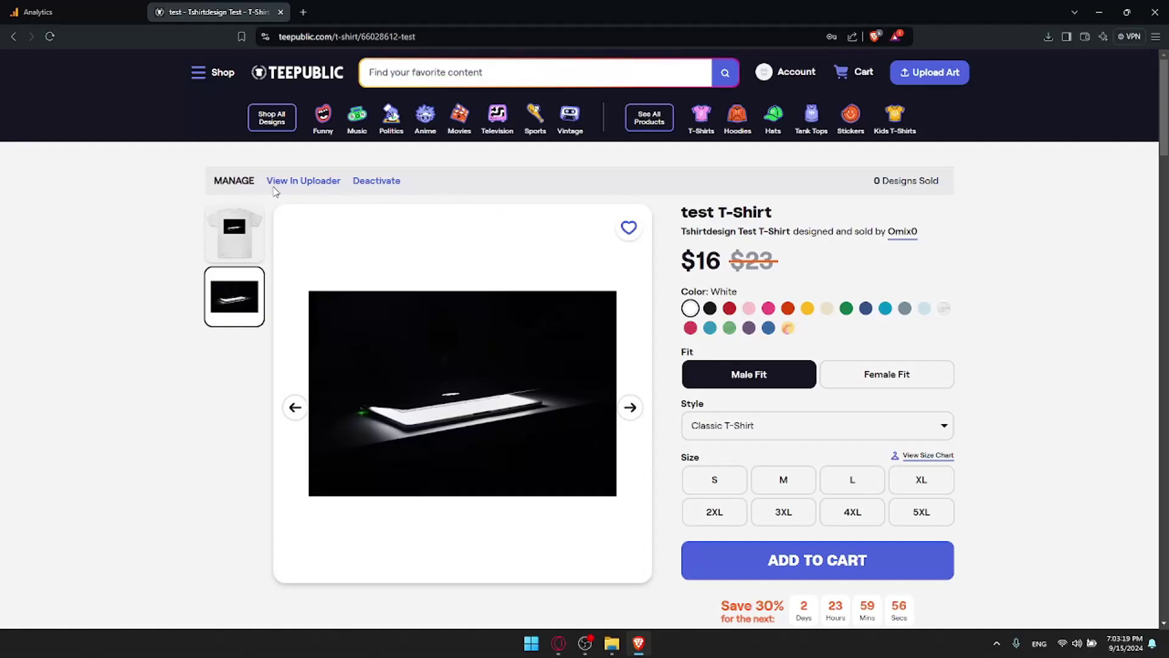
click(772, 71)
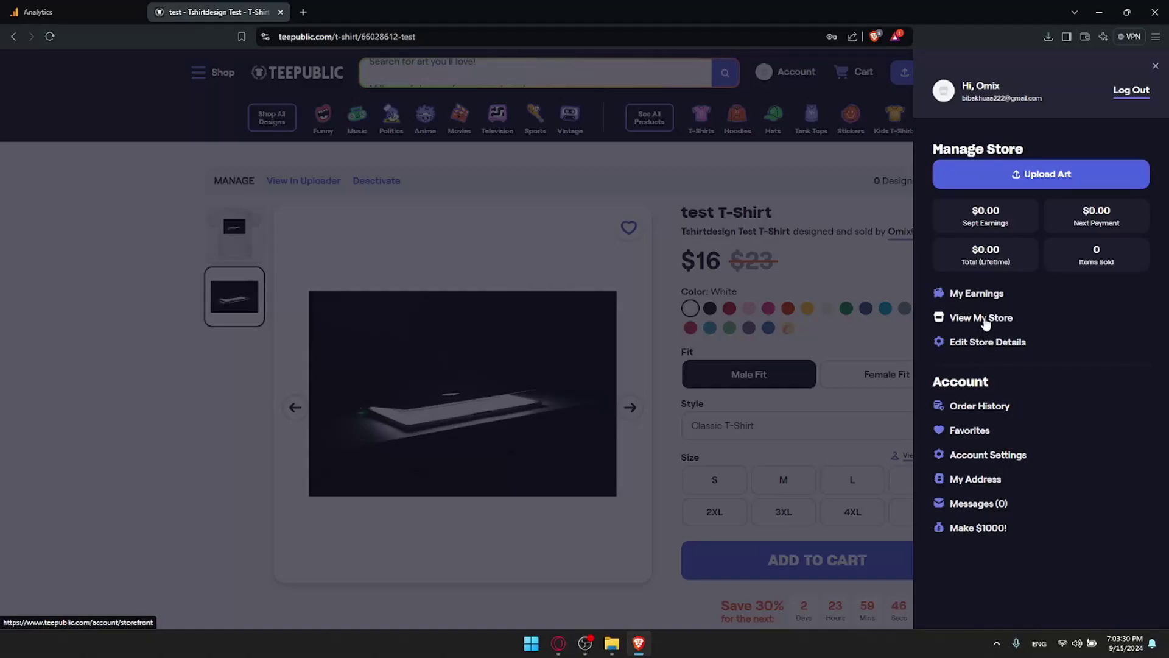
Step: Open the seller storefront and scroll to the Designs list showing the $16 test T-Shirt
click(980, 319)
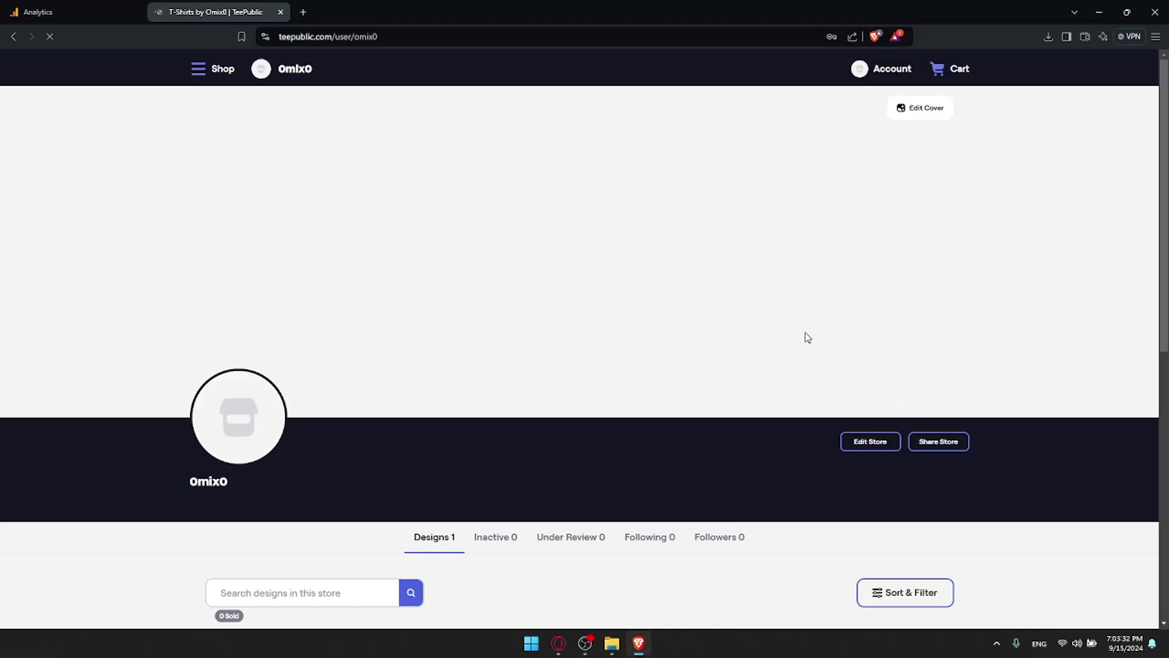
scroll(758, 307, down, 3)
scroll(758, 306, up, 3)
scroll(481, 161, down, 3)
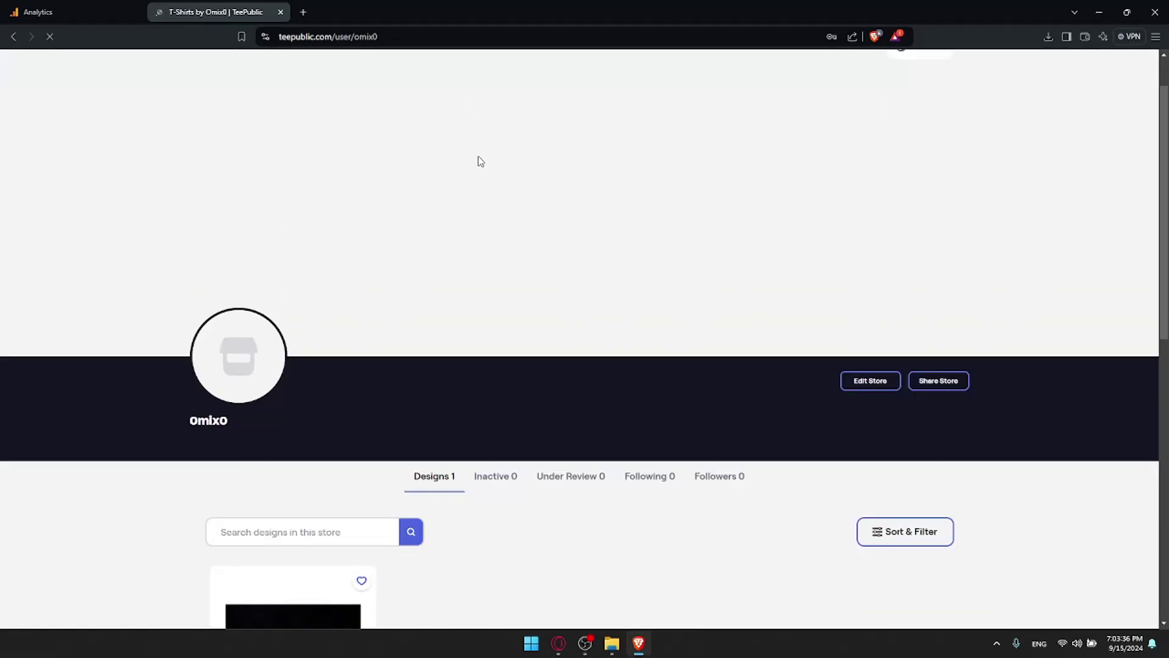
scroll(483, 177, down, 2)
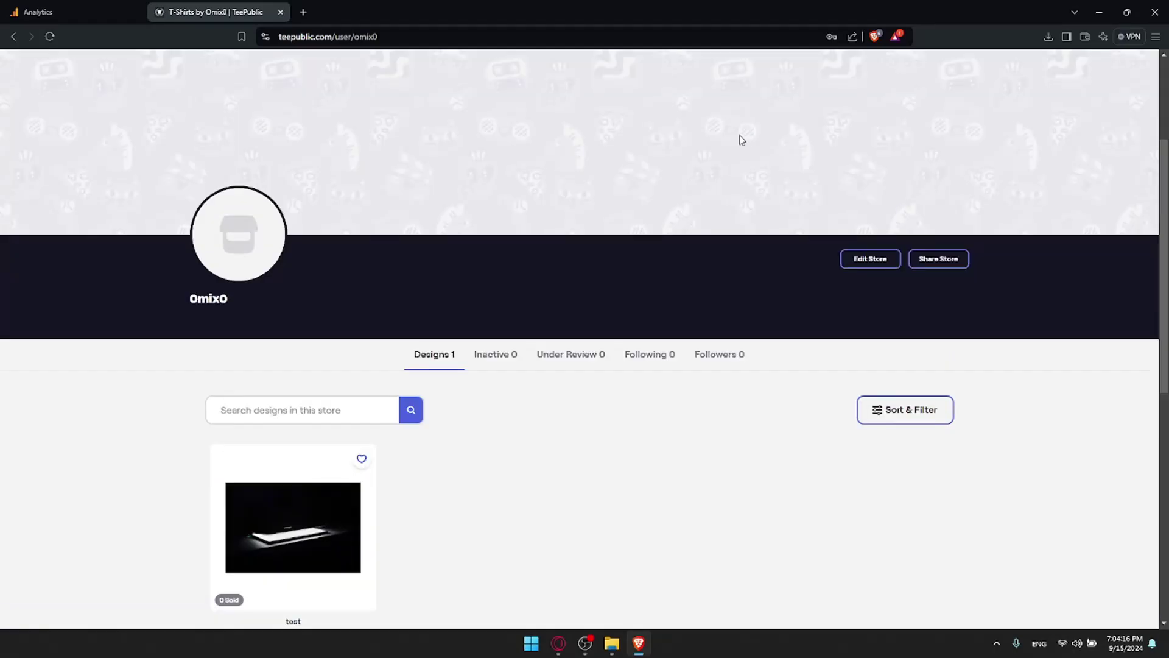
scroll(712, 146, up, 3)
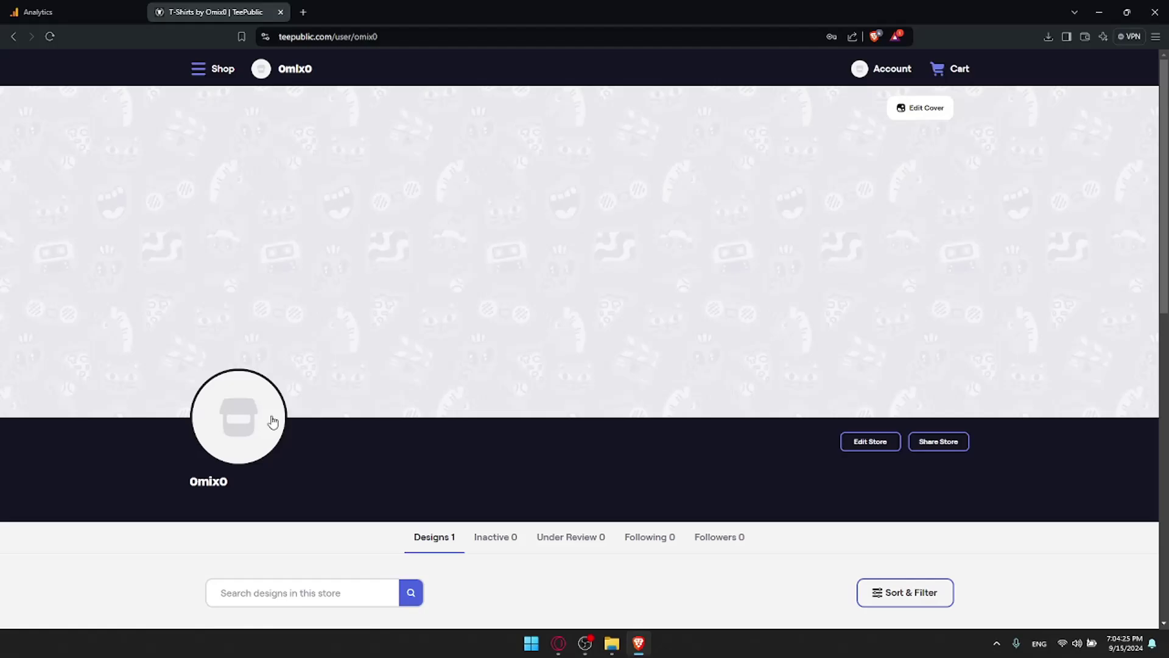
scroll(696, 338, down, 2)
scroll(928, 319, down, 1)
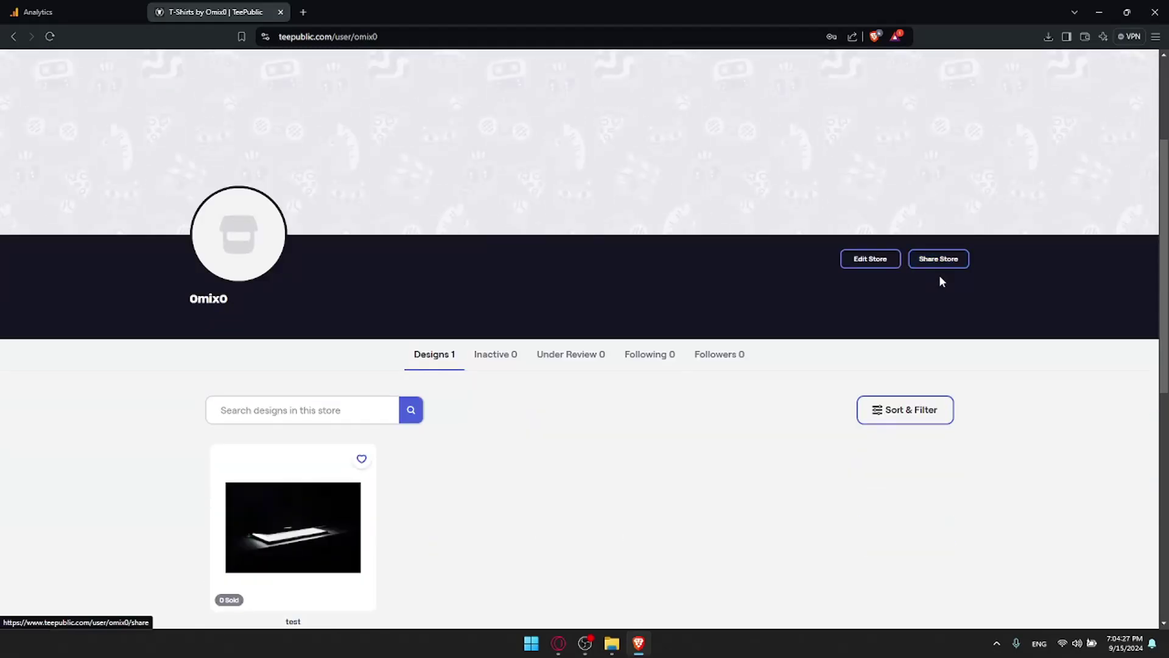
Step: Copy the store's custom share link from Share Store and return to the Analytics tab
click(941, 268)
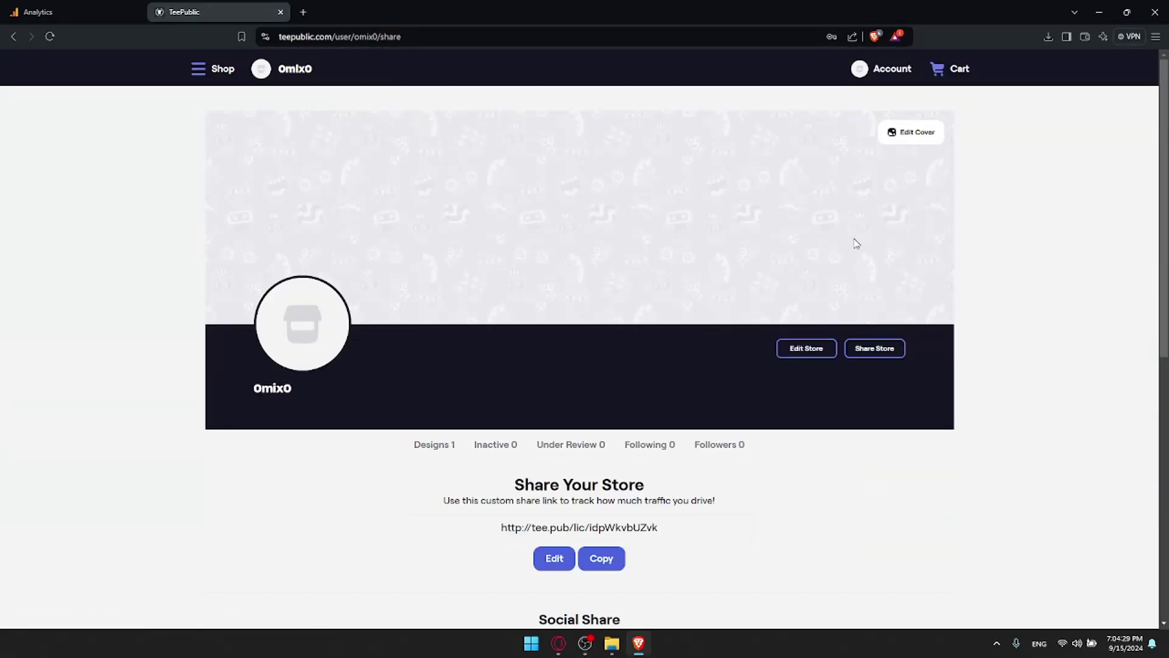
scroll(694, 216, down, 3)
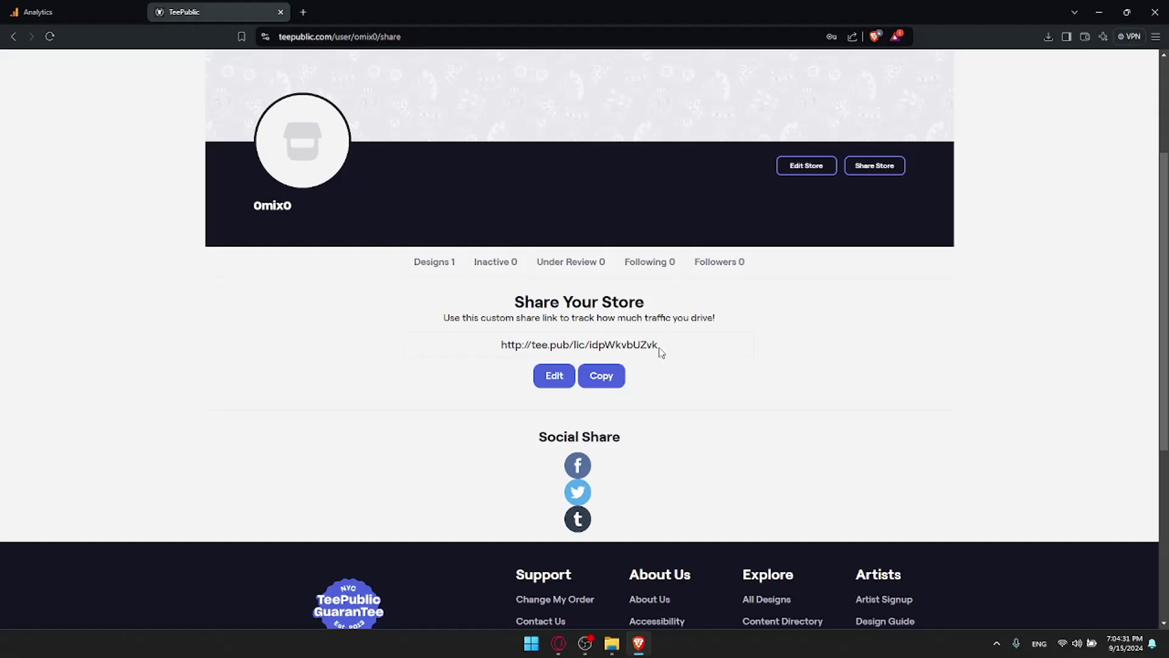
drag(660, 346, 496, 352)
click(468, 334)
drag(443, 325, 726, 324)
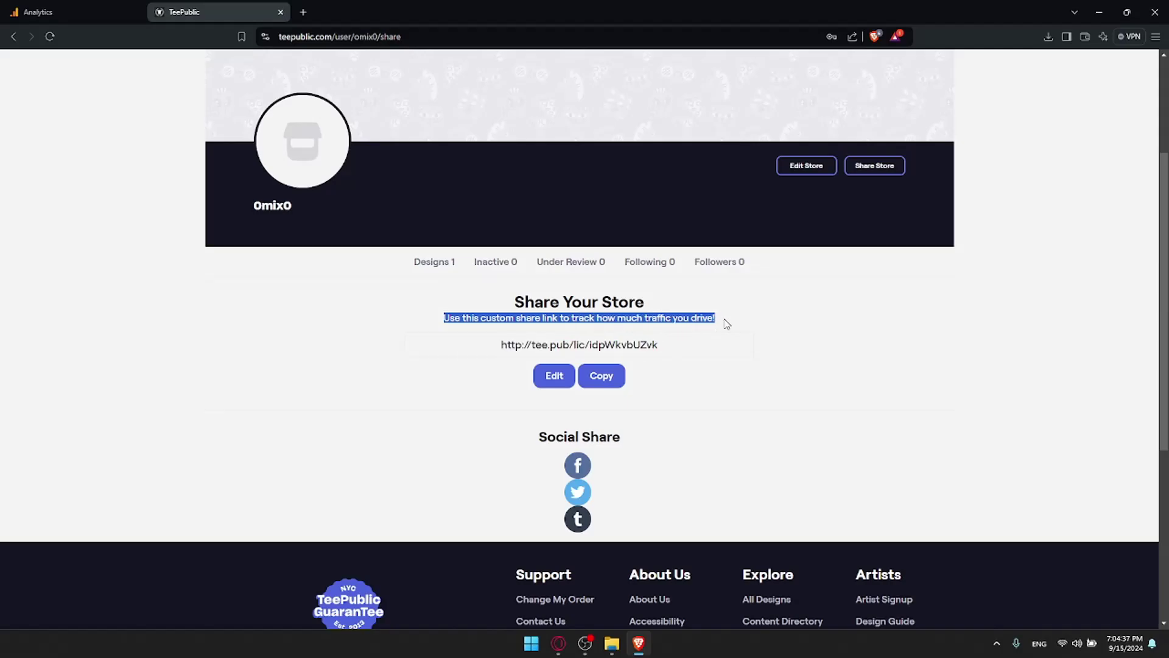
click(603, 374)
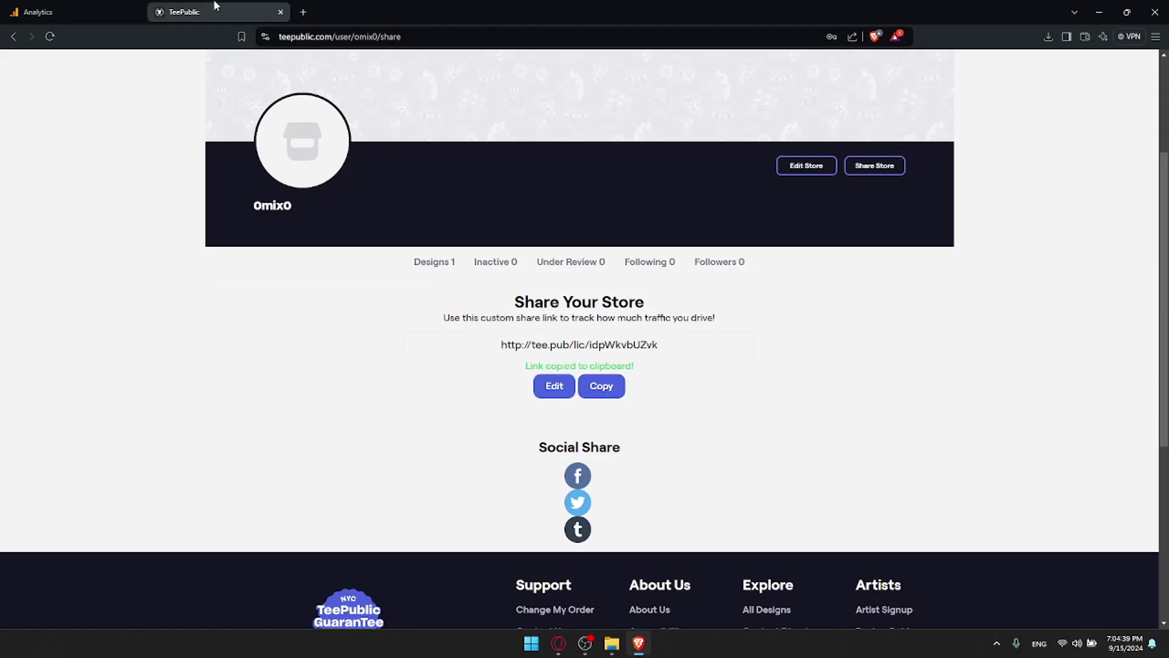
click(61, 7)
Step: Paste the store share link as the Website URL and name the stream teepublic
click(599, 182)
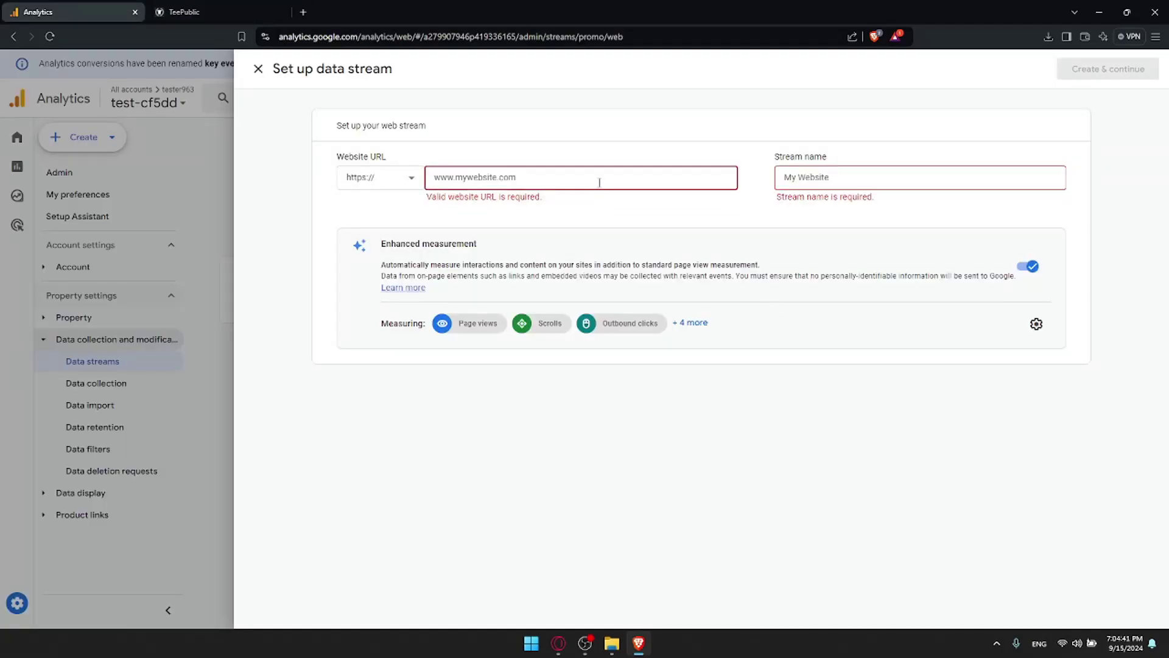
key(ctrl+v)
click(823, 176)
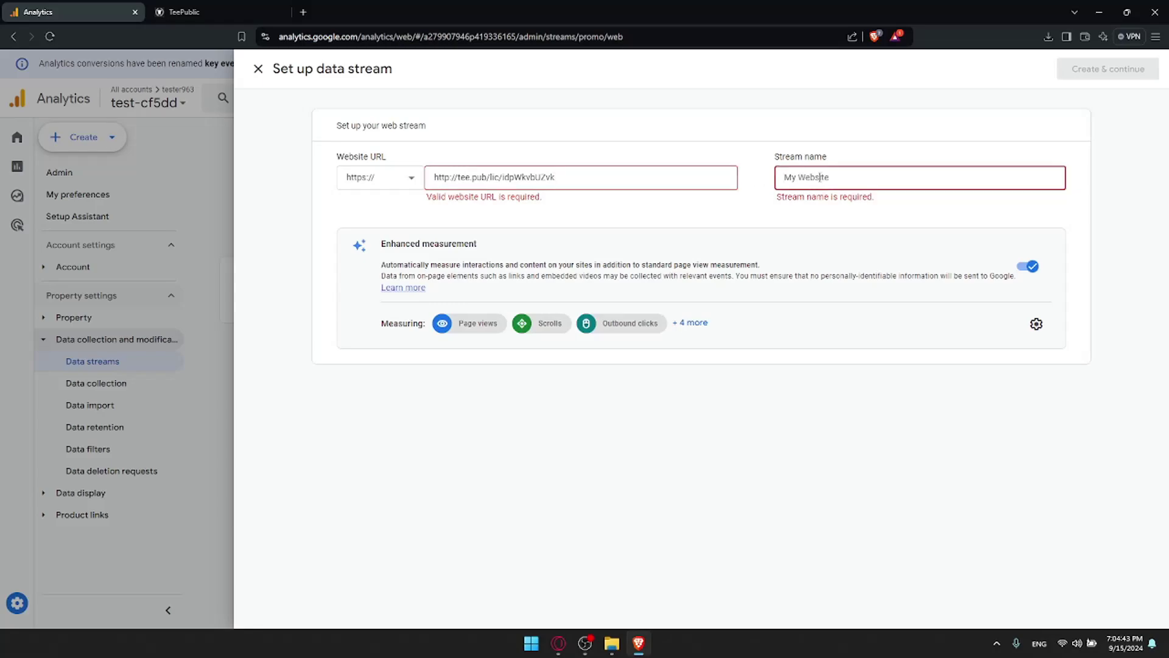
text(teepublic)
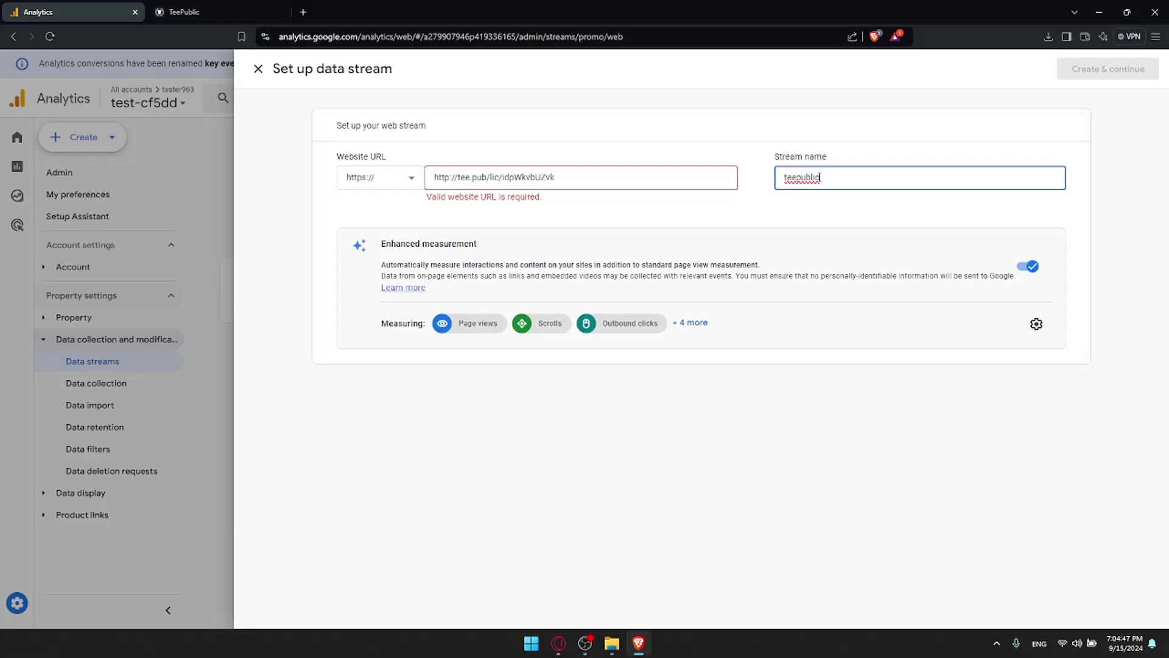
click(700, 224)
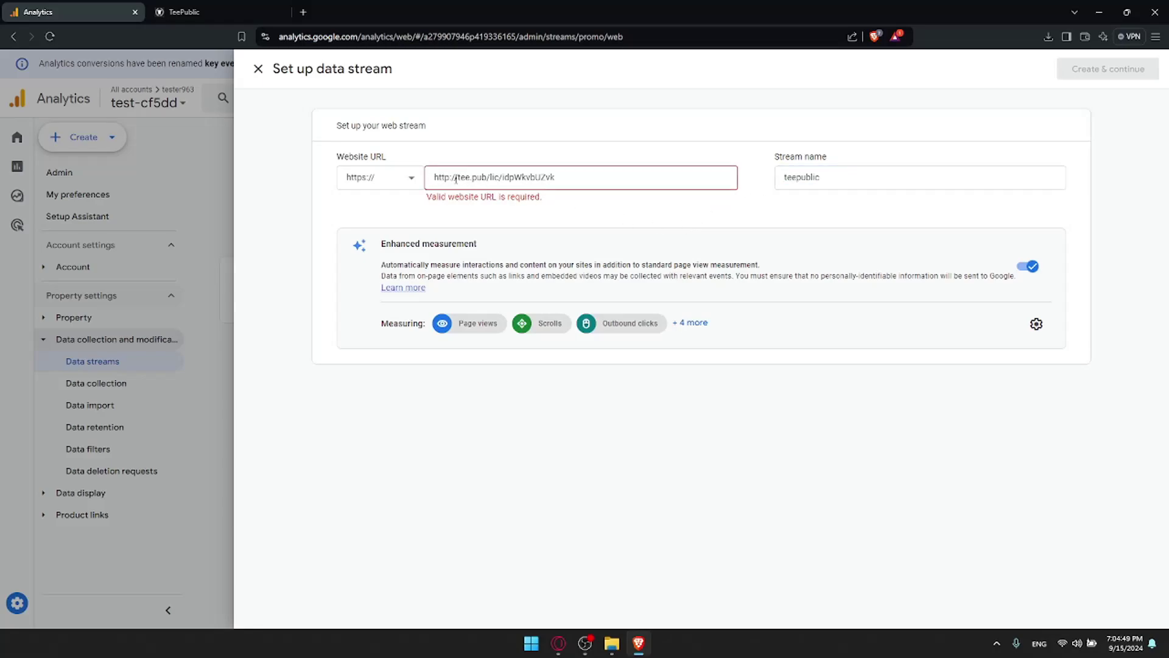
drag(456, 179, 435, 177)
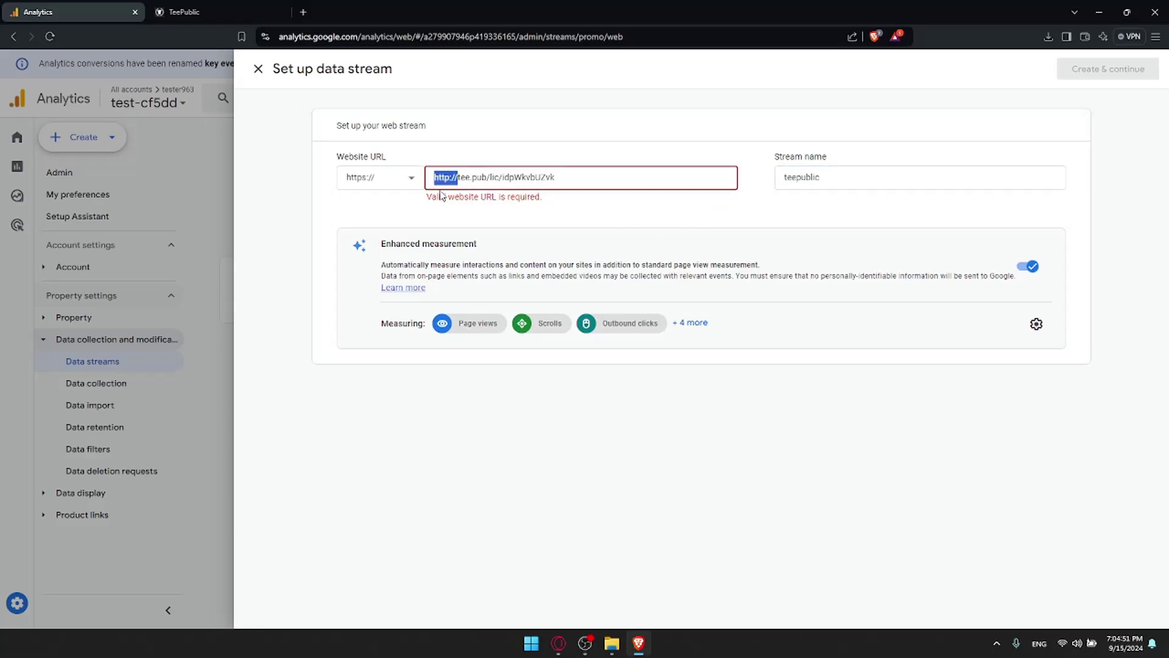
key(BackSpace)
click(416, 186)
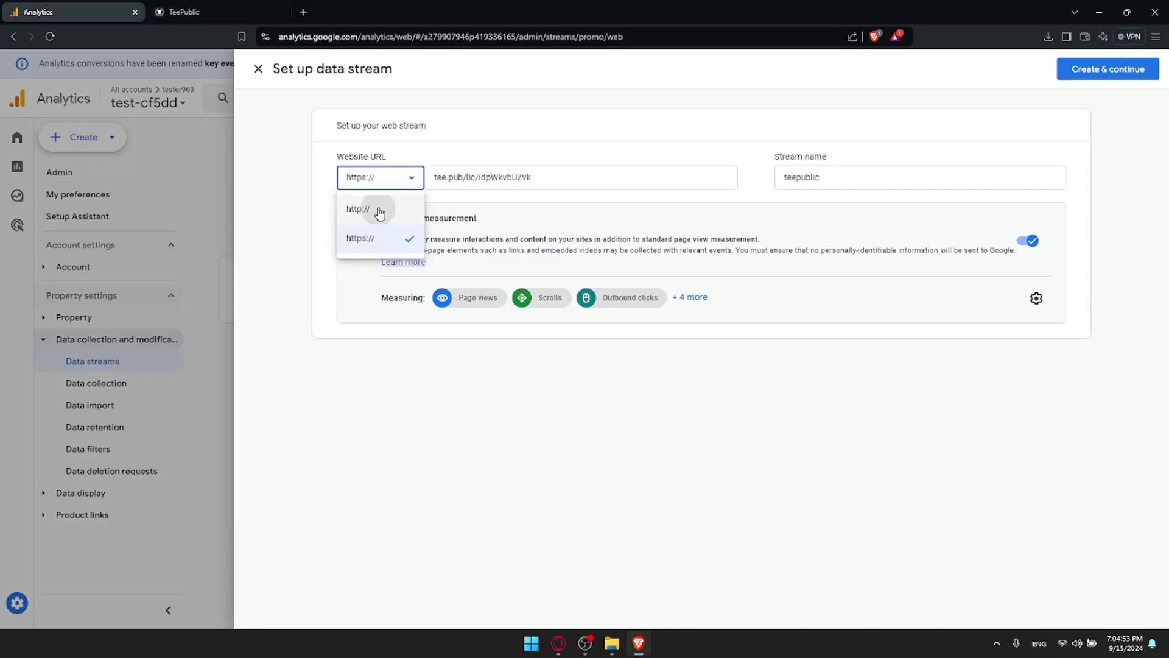
click(380, 207)
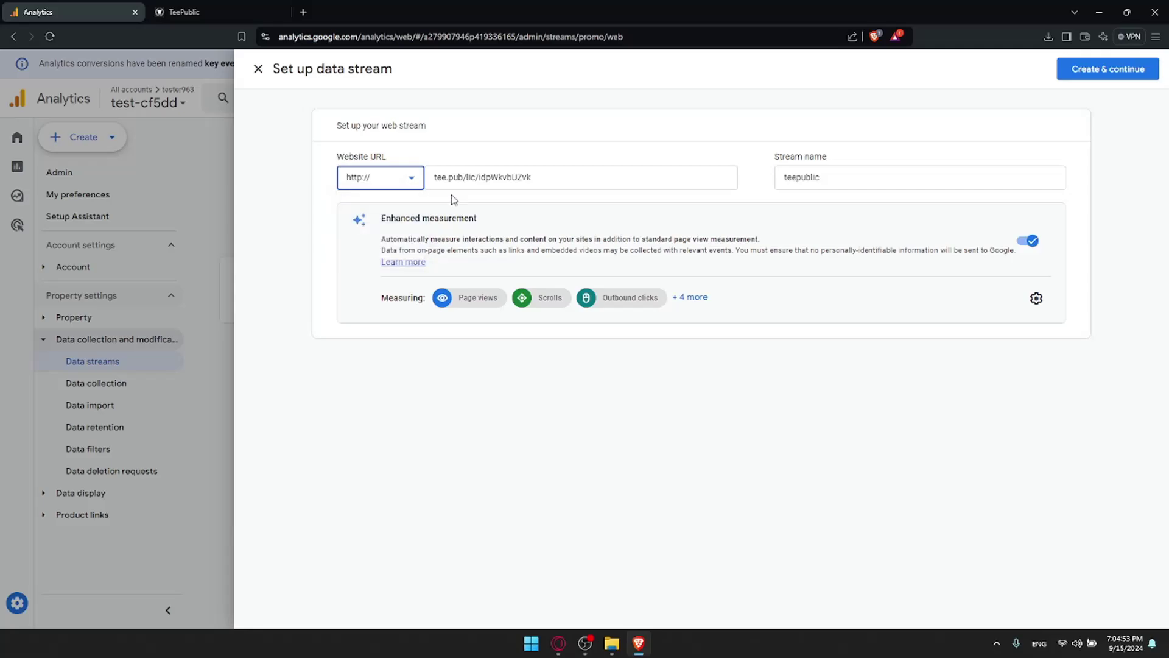
click(1099, 71)
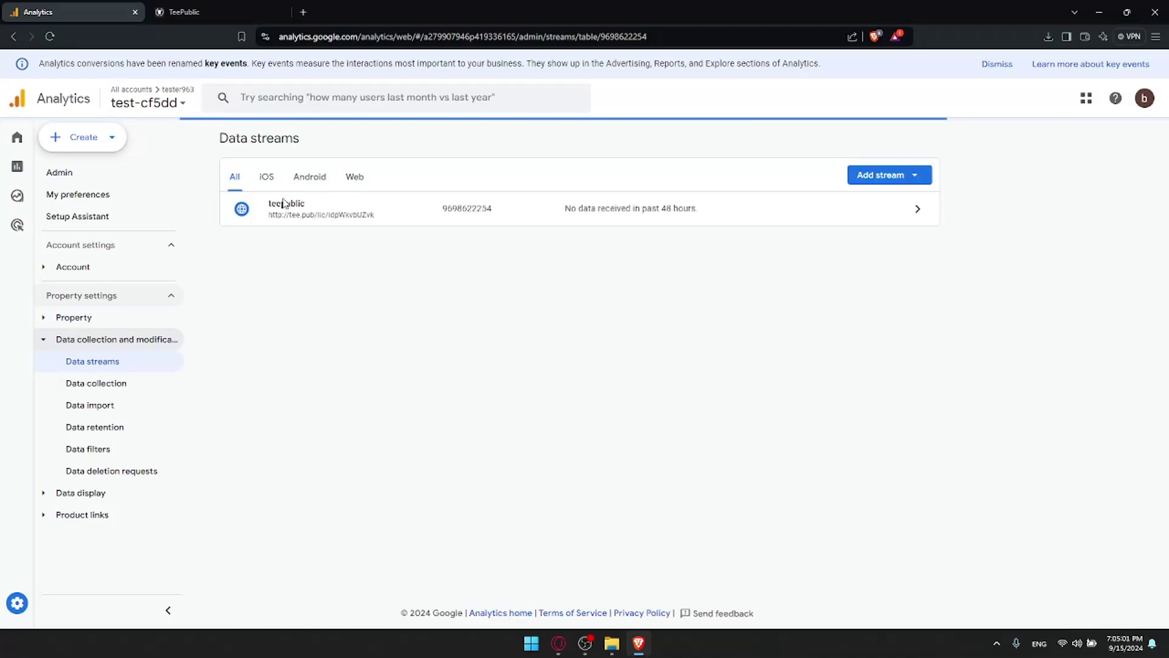
Step: Open the teepublic stream, close the Google tag panel, and view its web stream details
click(918, 207)
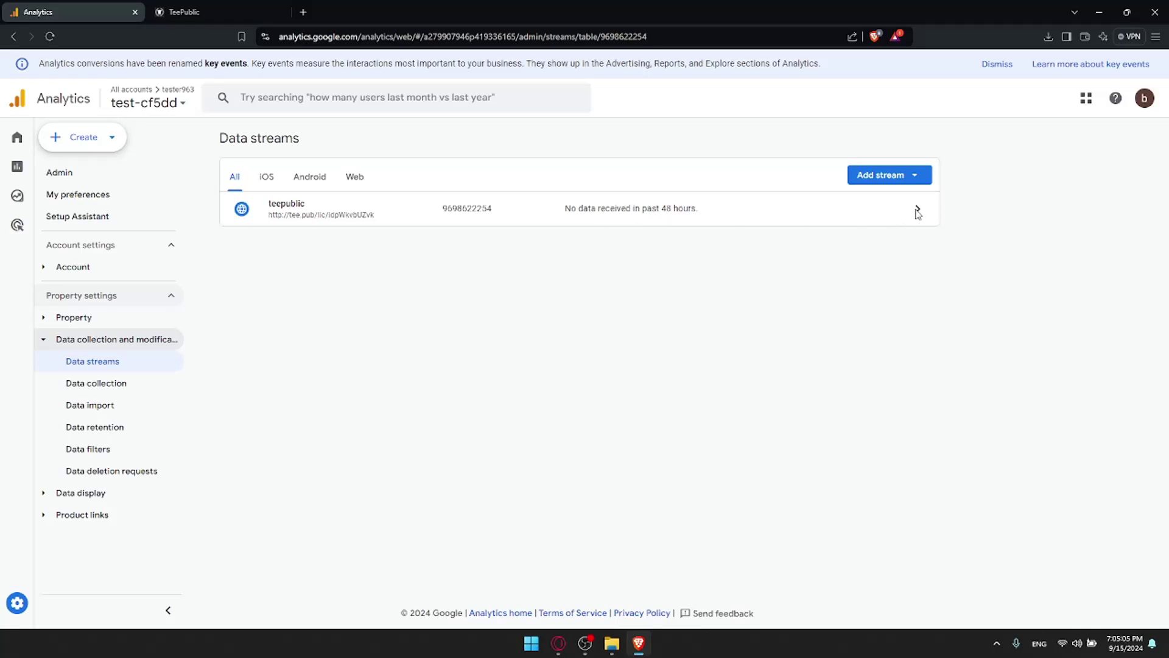
click(918, 210)
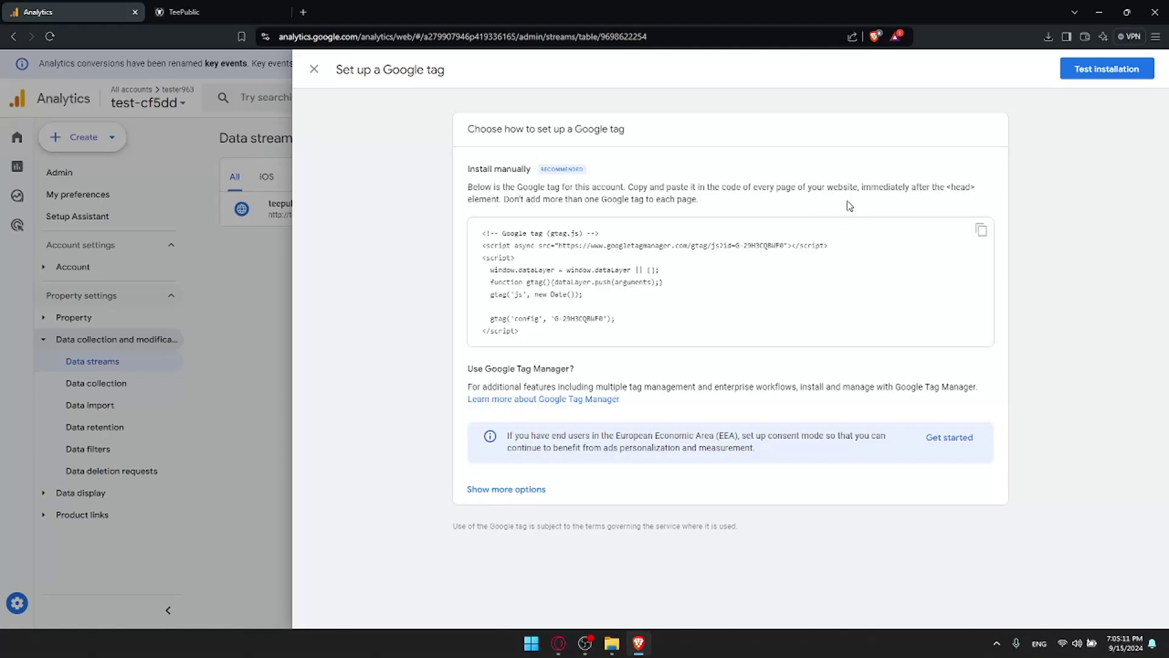
click(249, 237)
click(621, 213)
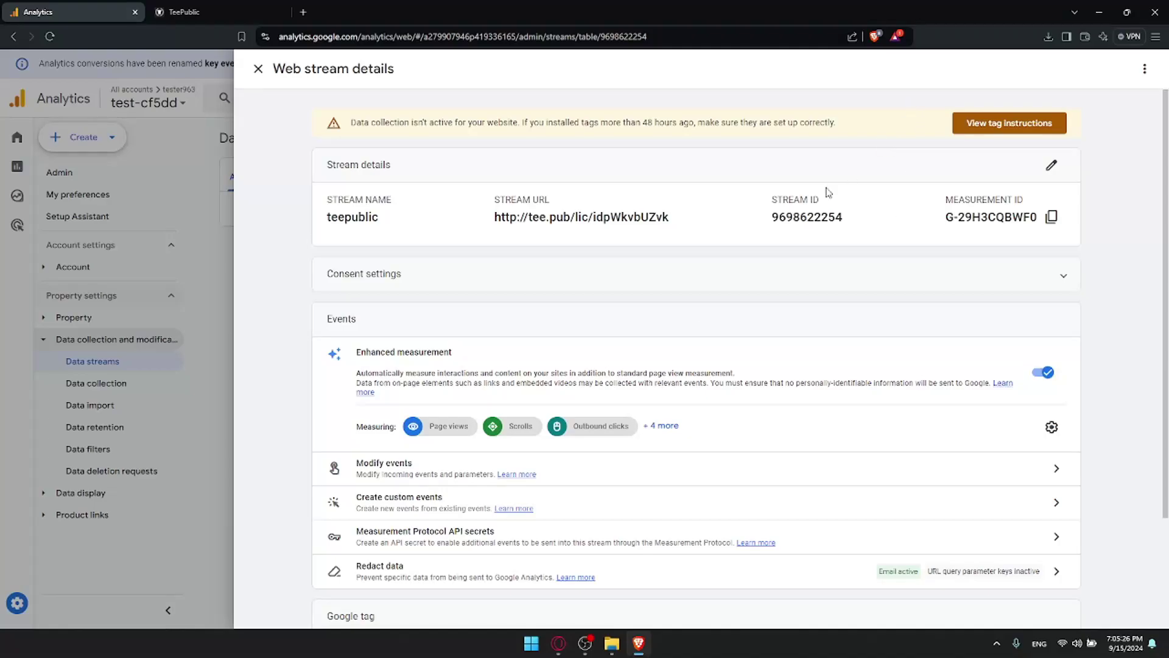
scroll(530, 174, down, 2)
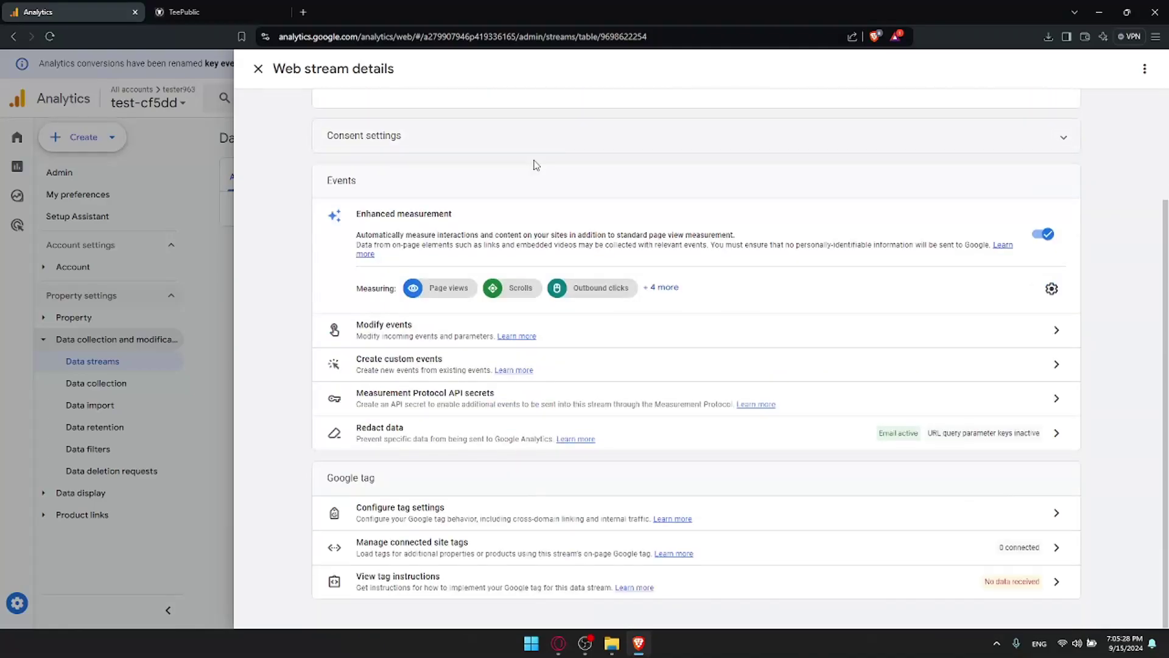
scroll(535, 170, up, 2)
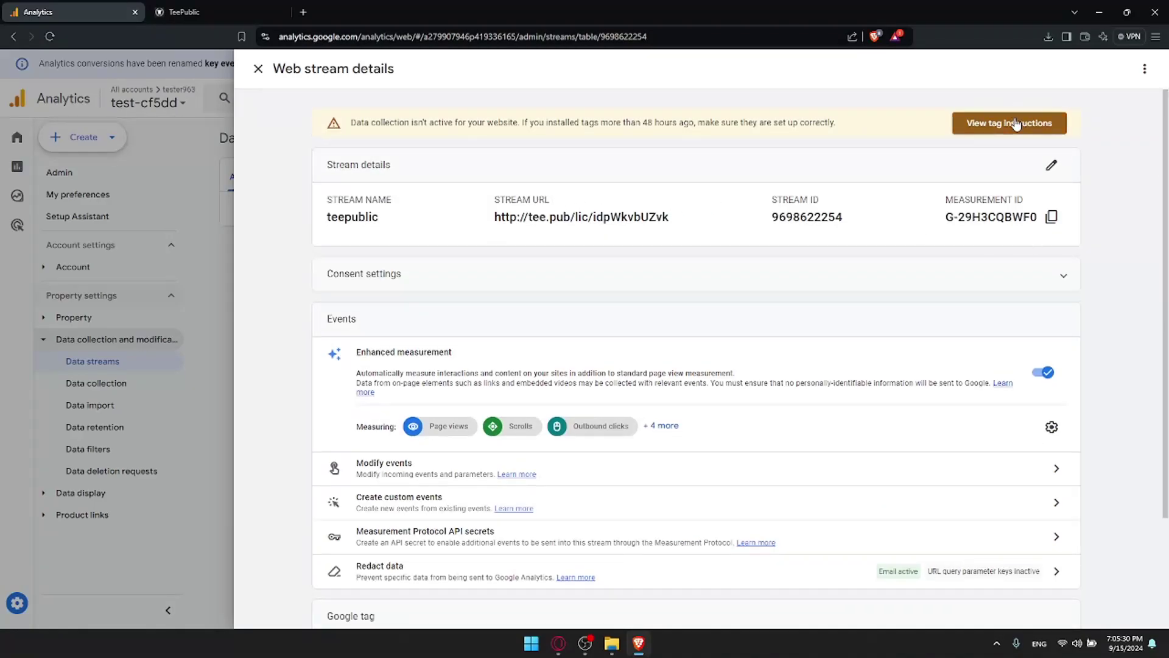
click(996, 128)
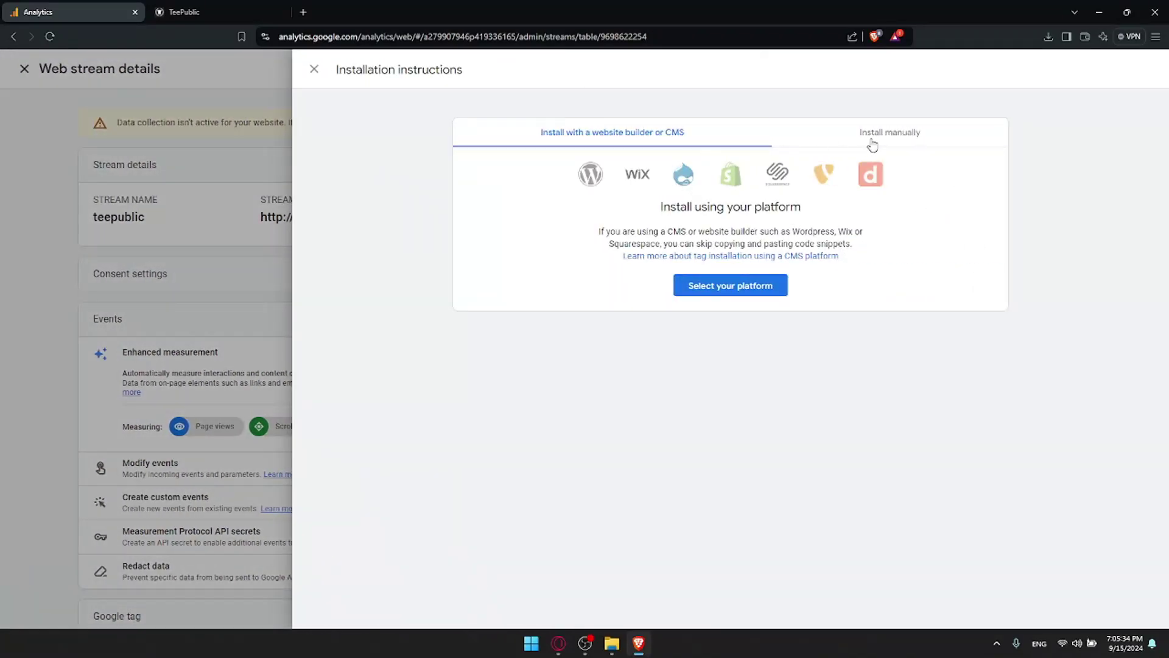
click(872, 144)
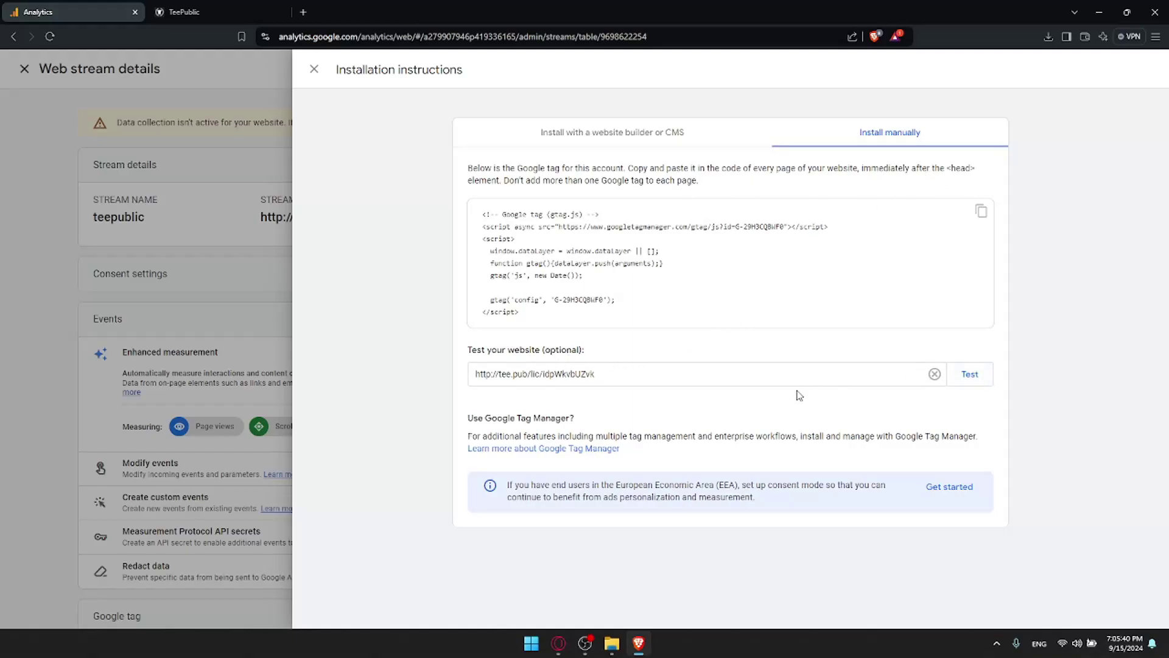
click(620, 134)
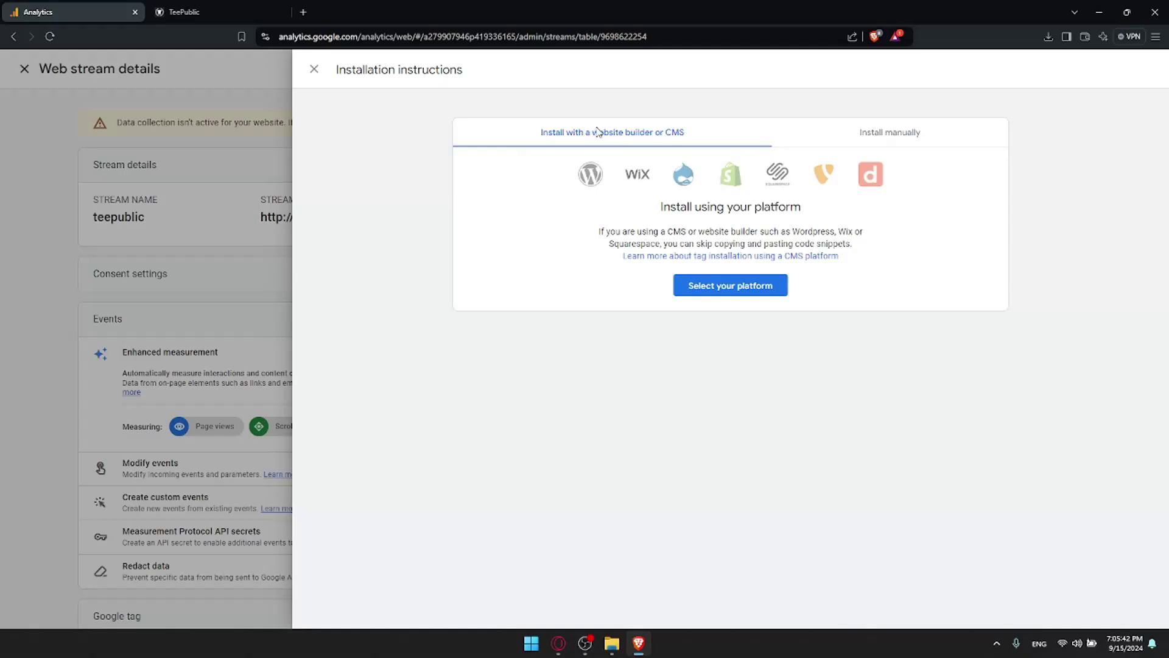
click(743, 286)
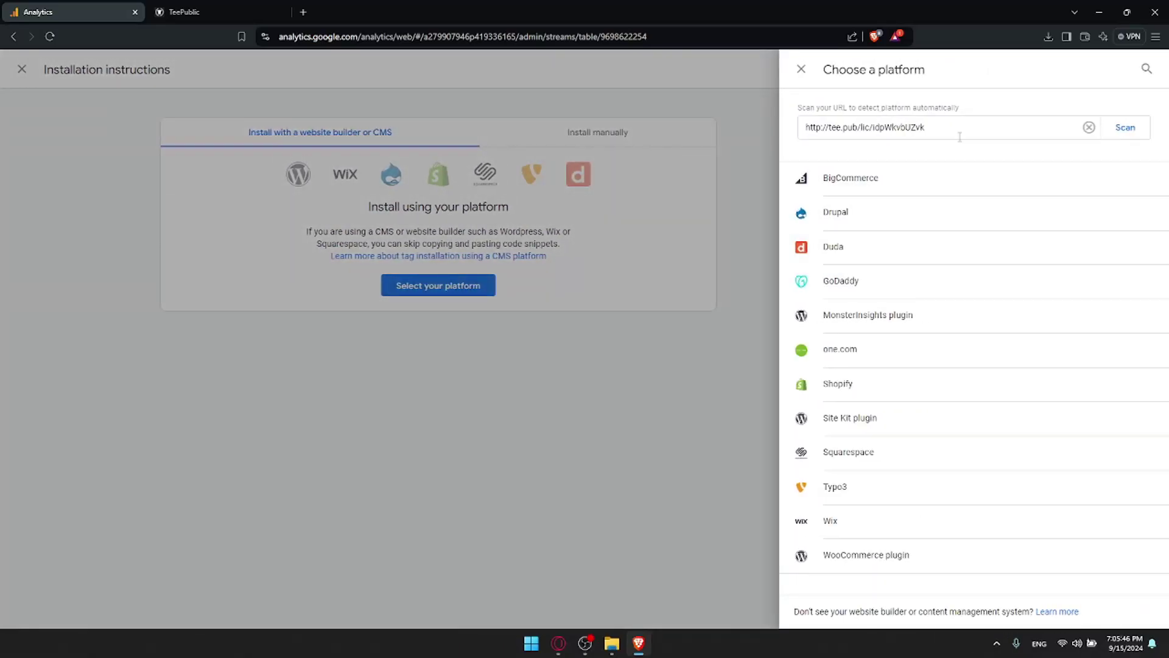
click(1123, 129)
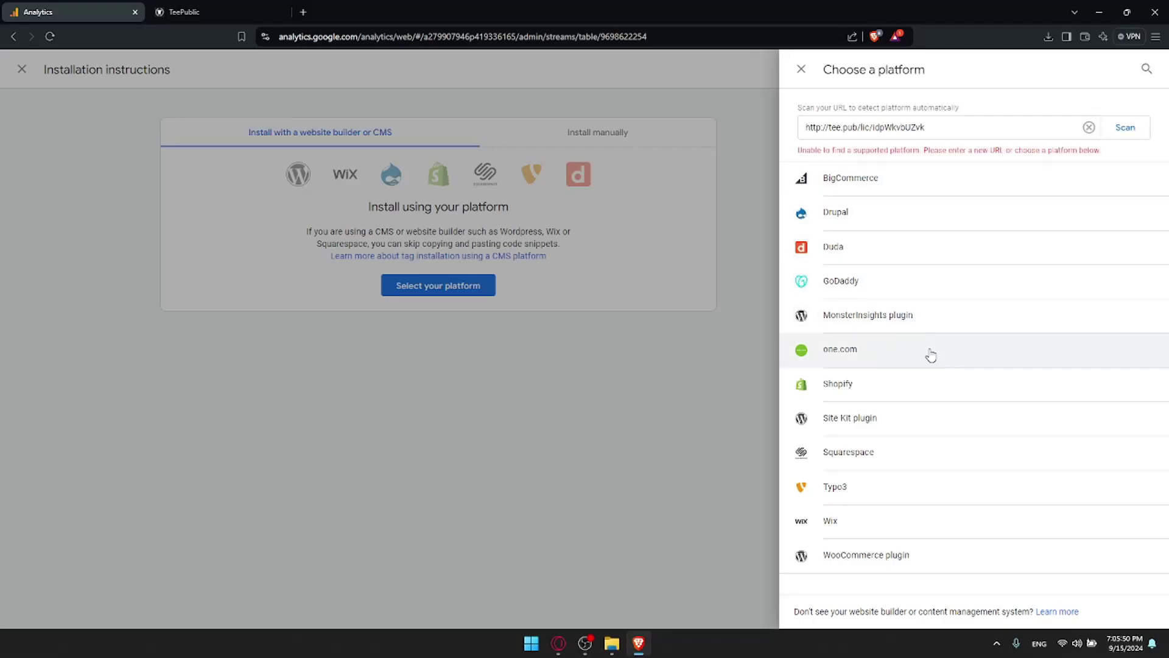
click(719, 252)
click(864, 127)
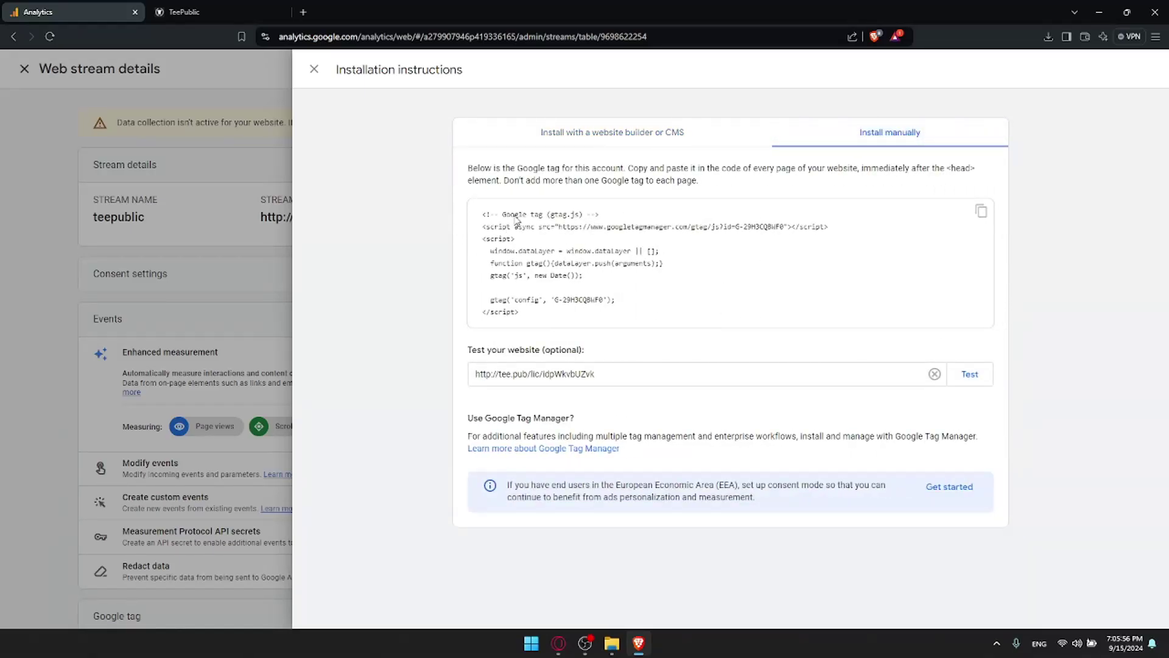
click(238, 131)
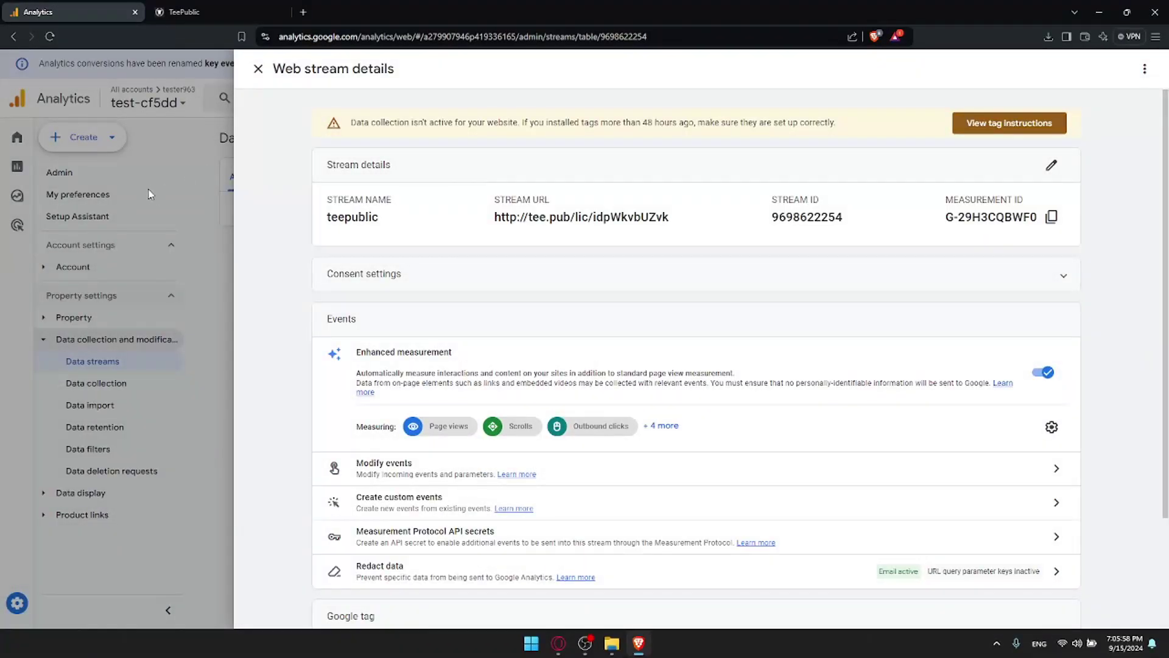
Step: Scroll down the teepublic web stream details panel
scroll(523, 210, down, 3)
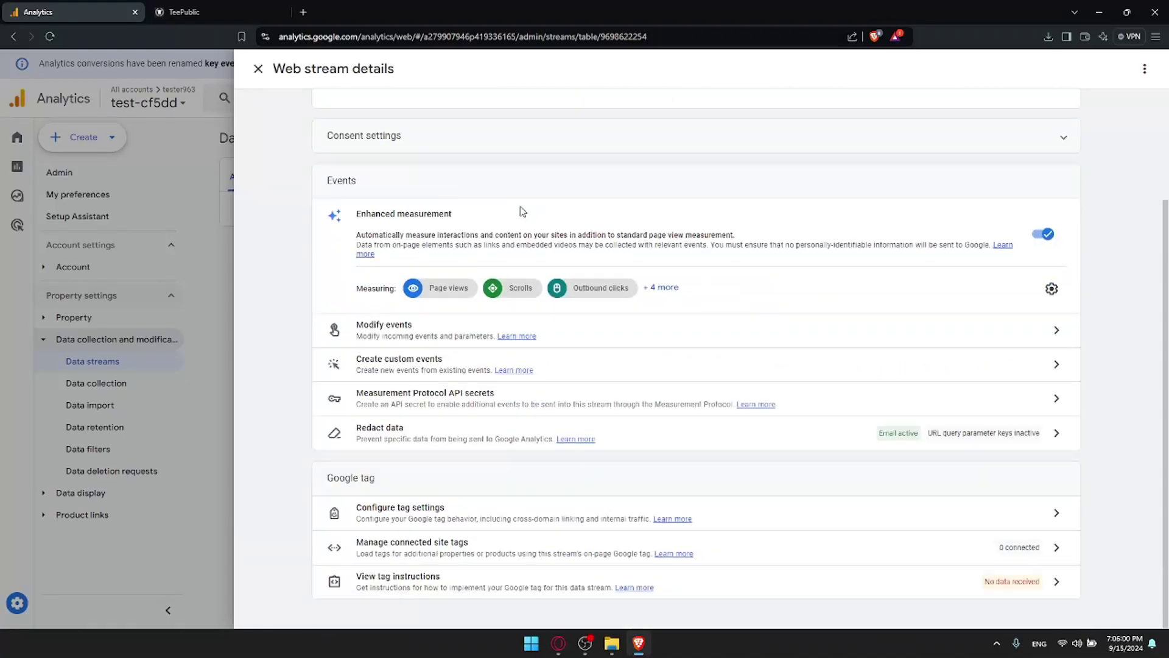